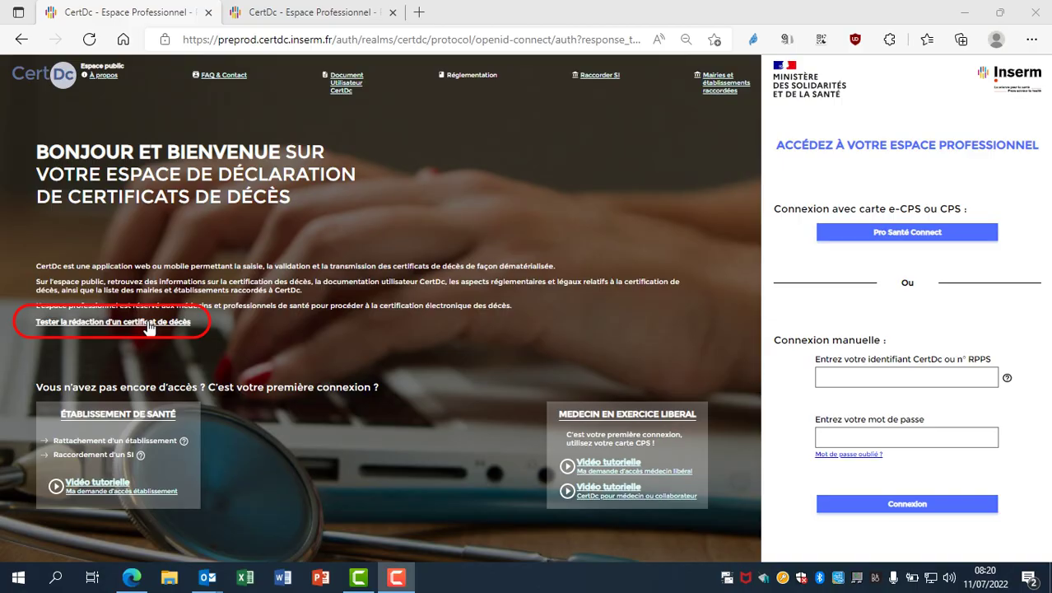
Sign in to the professional space and start a new death certificate with Créer un certificat
{"action": "left_click", "coordinate": [148, 323]}
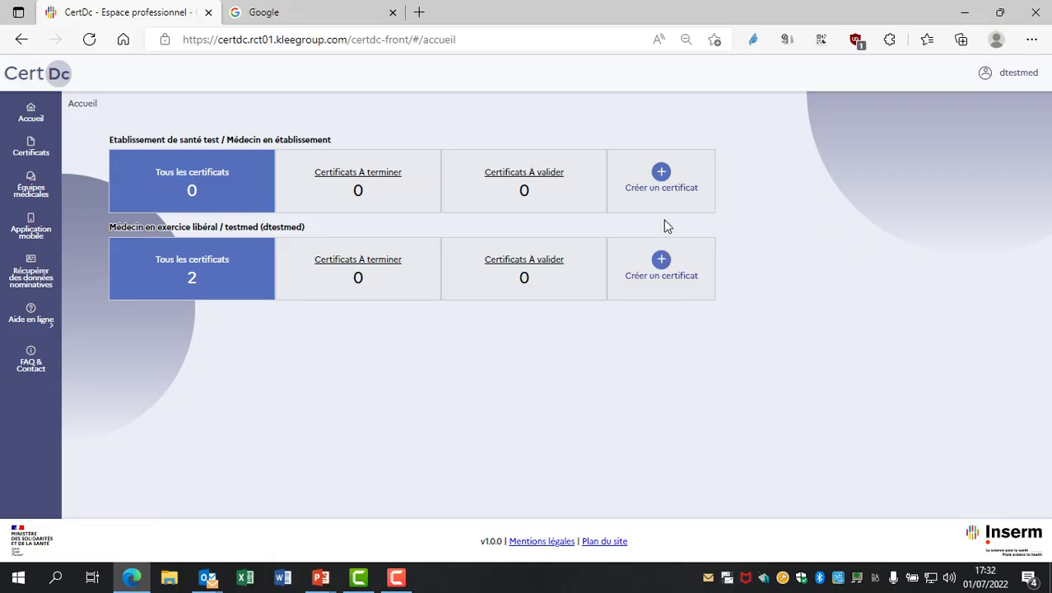
{"action": "left_click", "coordinate": [662, 174]}
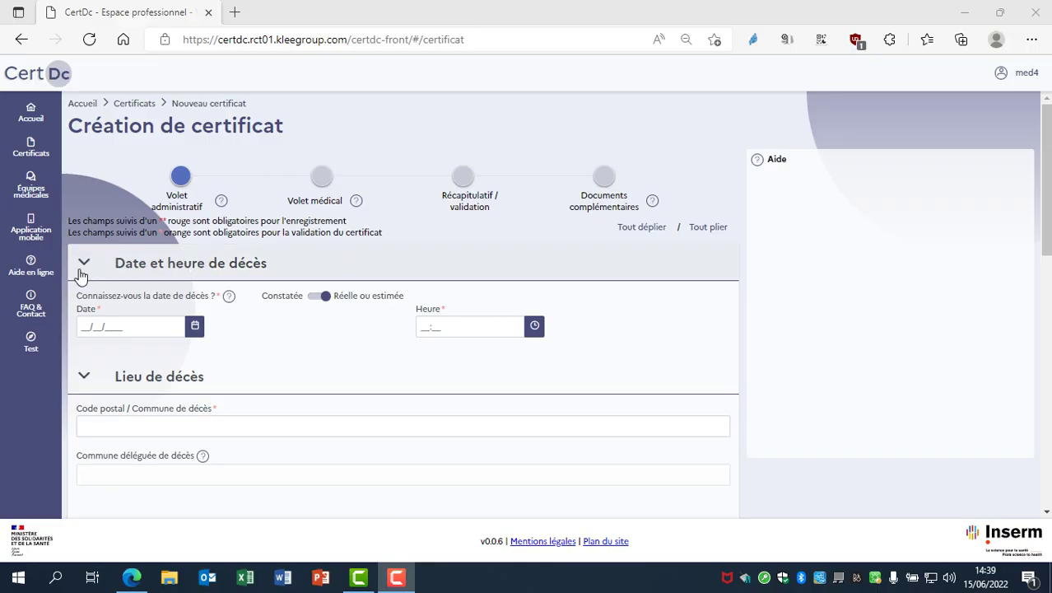
Collapse all four sections, try Tout déplier and Tout plier, then reopen only Date et heure de décès
{"action": "left_click", "coordinate": [83, 264]}
{"action": "left_click", "coordinate": [82, 301]}
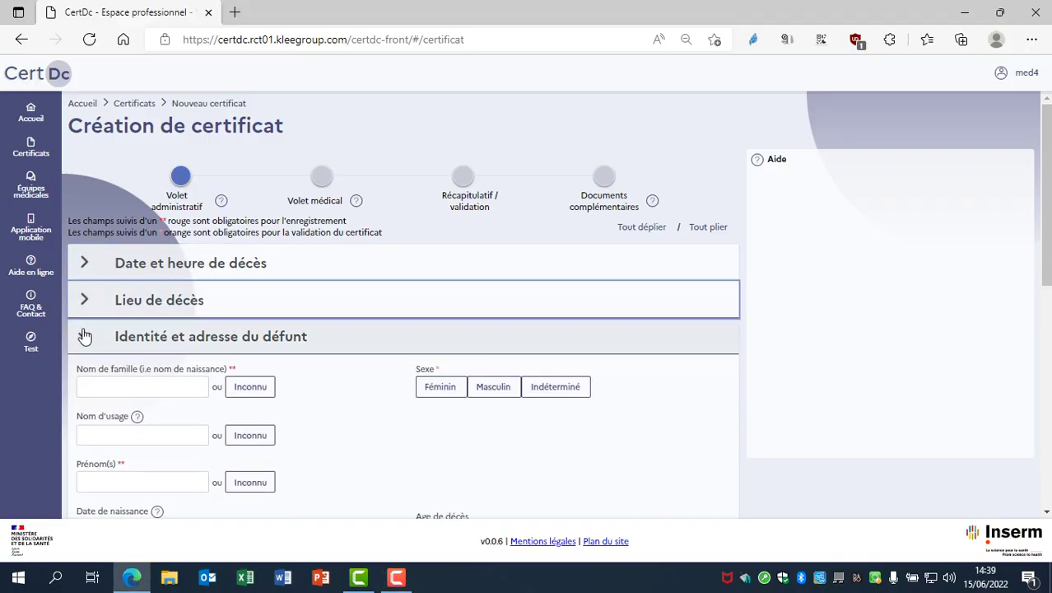
{"action": "left_click", "coordinate": [83, 337]}
{"action": "left_click", "coordinate": [84, 375]}
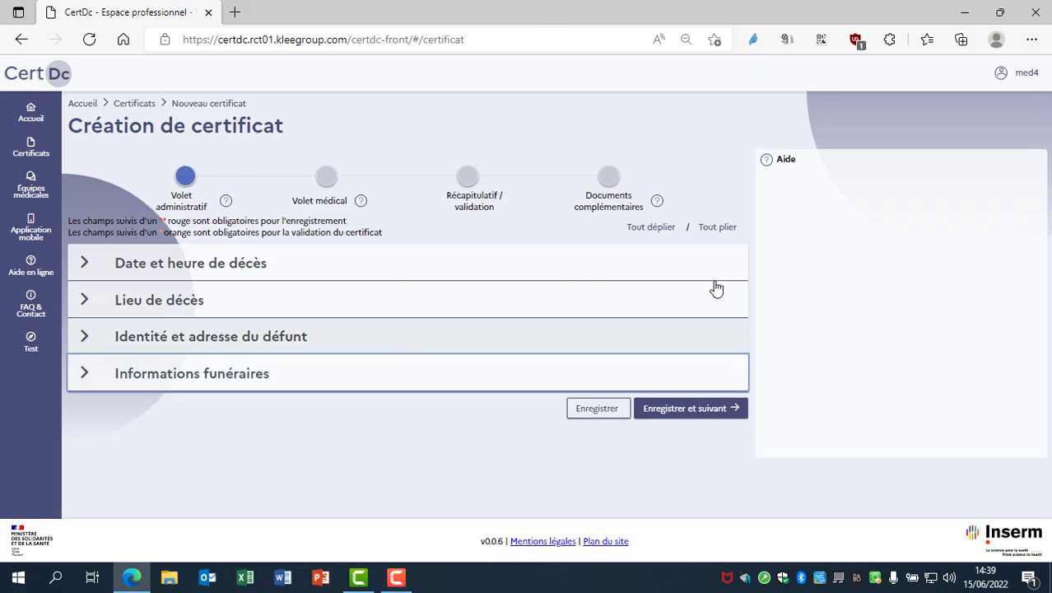
{"action": "left_click", "coordinate": [663, 235]}
{"action": "left_click", "coordinate": [708, 234]}
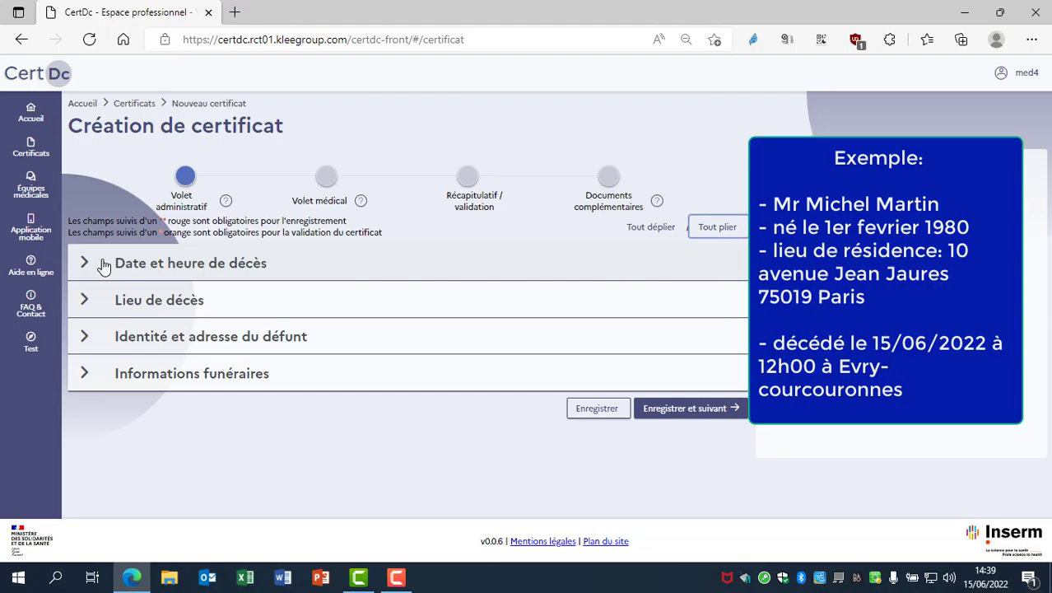
{"action": "left_click", "coordinate": [104, 265]}
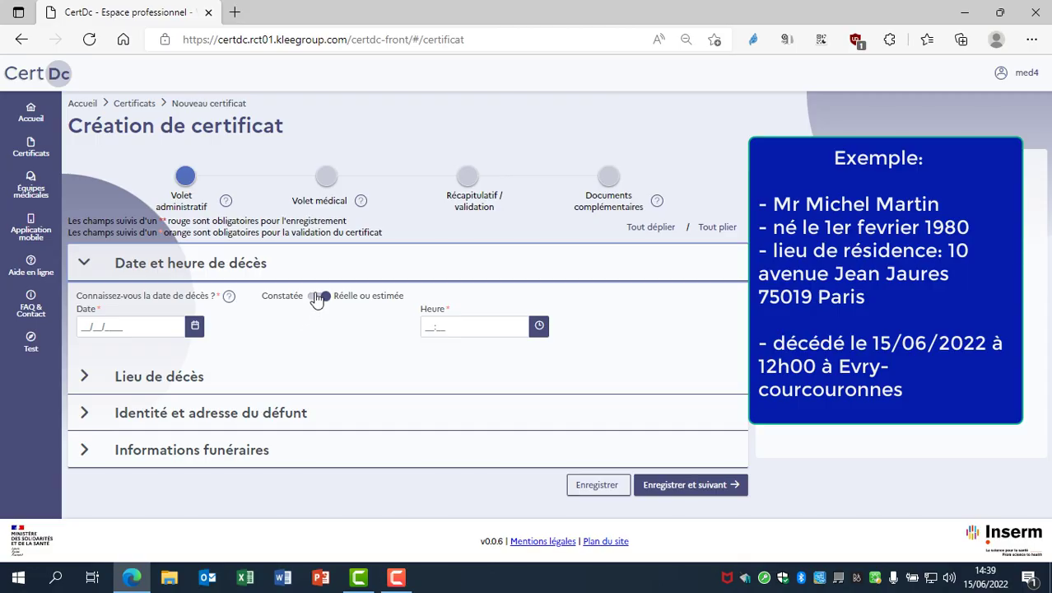
Mark the death date as real or estimated and set it to 15/06/2022
{"action": "left_click", "coordinate": [313, 298]}
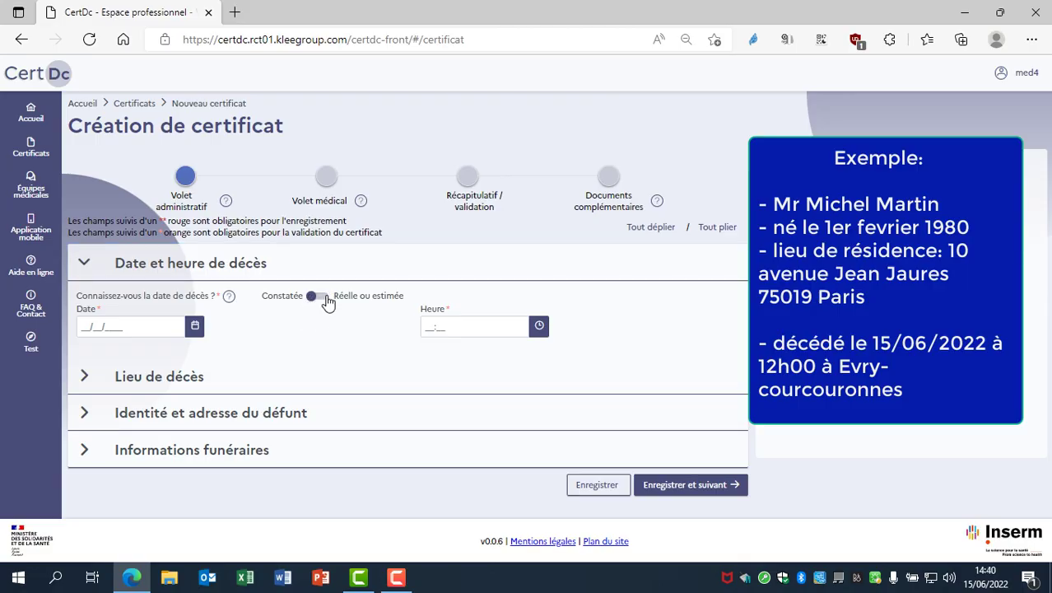
{"action": "left_click", "coordinate": [328, 301]}
{"action": "left_click", "coordinate": [95, 327]}
{"action": "left_click", "coordinate": [152, 197]}
Set the time of death to 12:00
{"action": "left_click", "coordinate": [434, 326]}
{"action": "left_click", "coordinate": [457, 385]}
{"action": "left_click", "coordinate": [457, 384]}
{"action": "left_click", "coordinate": [492, 356]}
{"action": "left_click", "coordinate": [493, 355]}
{"action": "left_click", "coordinate": [494, 356]}
{"action": "left_click", "coordinate": [498, 356]}
{"action": "left_click", "coordinate": [499, 355]}
{"action": "left_click", "coordinate": [498, 356]}
{"action": "left_click", "coordinate": [499, 356]}
{"action": "left_click", "coordinate": [492, 386]}
{"action": "left_click", "coordinate": [493, 385]}
{"action": "left_click", "coordinate": [492, 385]}
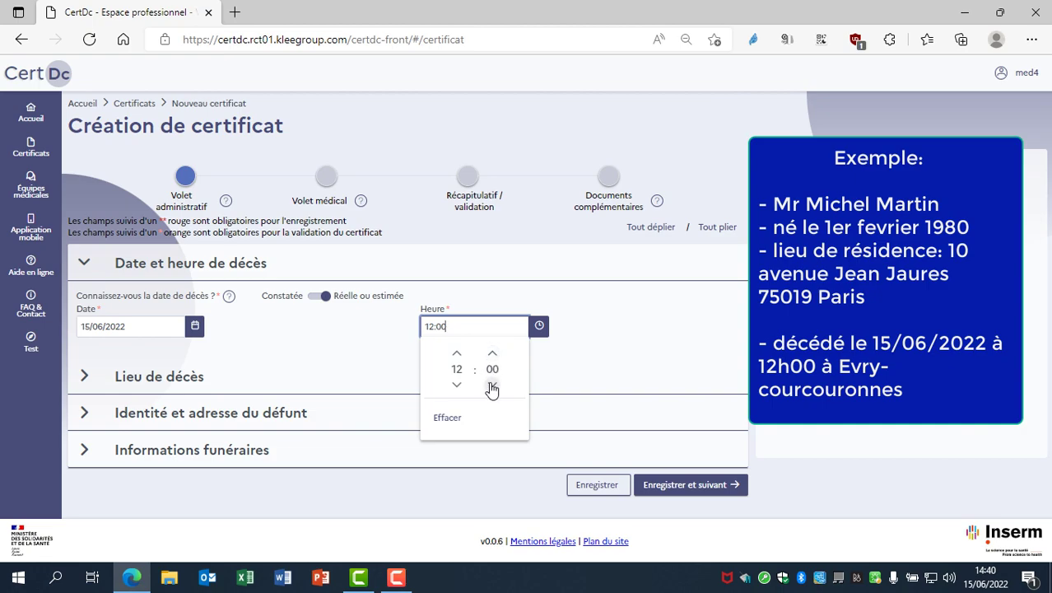
{"action": "left_click", "coordinate": [552, 357]}
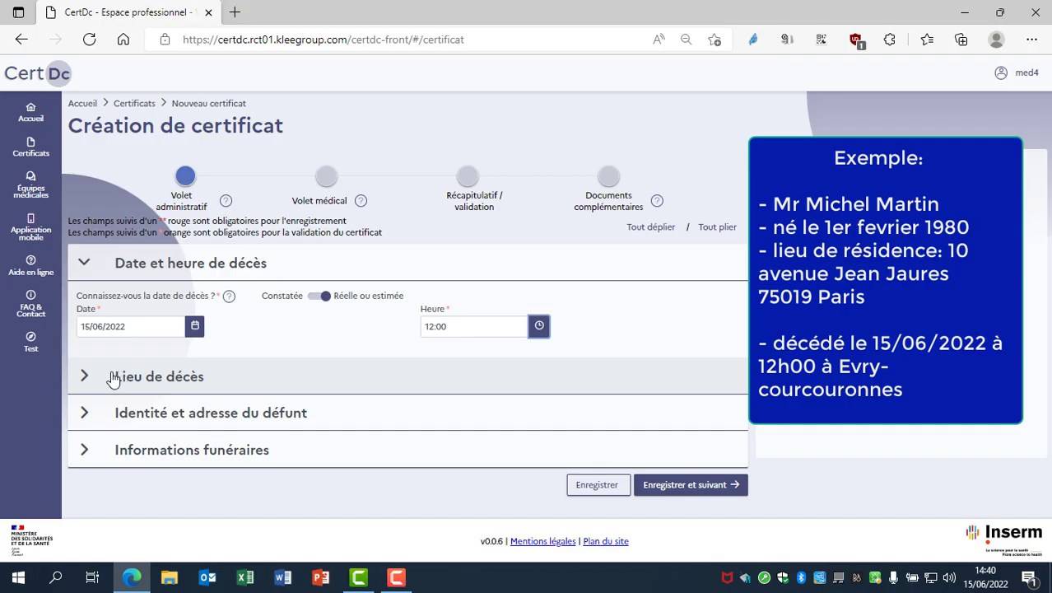
Set the place of death to 91000 - EVRY COURCOURONNES
{"action": "left_click", "coordinate": [113, 378]}
{"action": "left_click", "coordinate": [114, 415]}
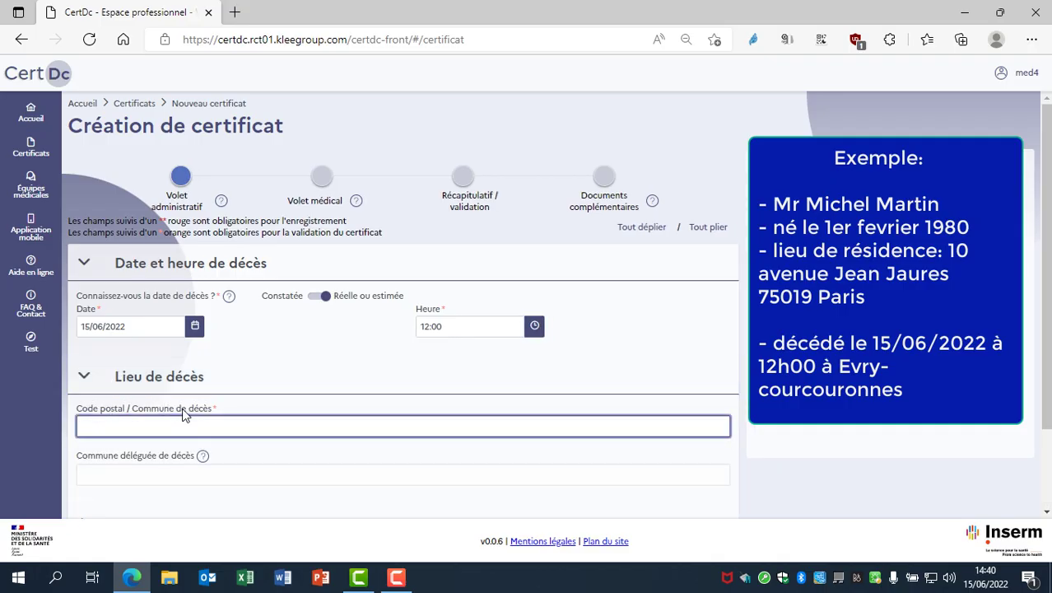
{"action": "type", "text": "91000"}
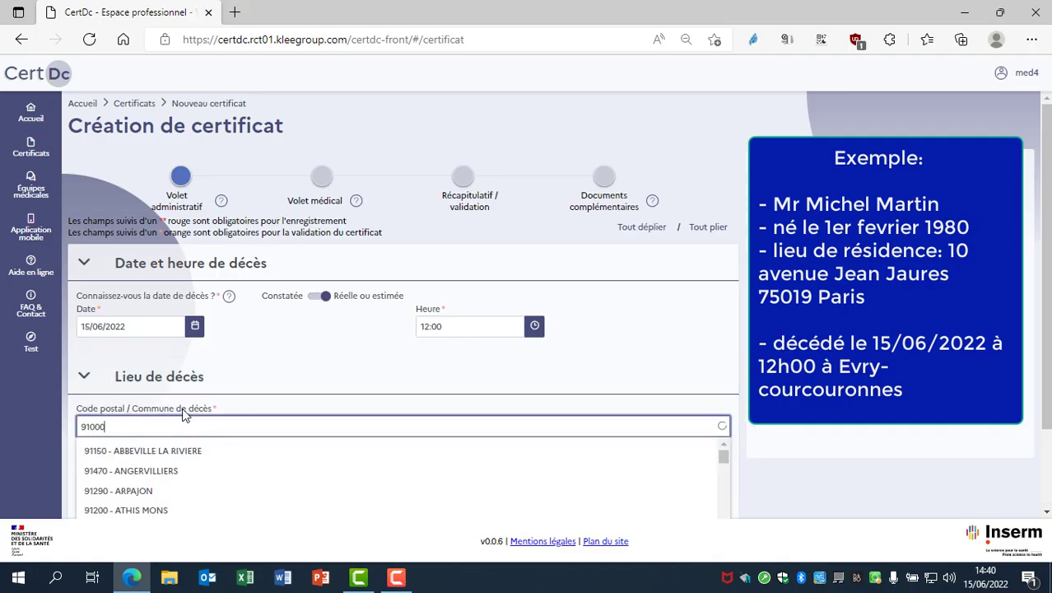
{"action": "left_click", "coordinate": [369, 457]}
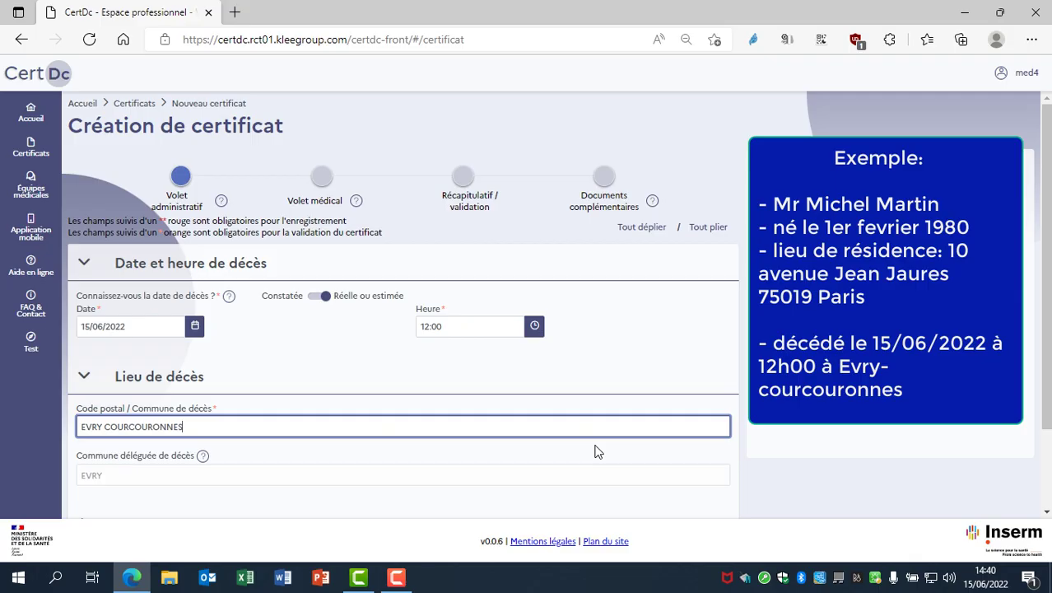
{"action": "scroll", "coordinate": [597, 452], "scroll_direction": "down", "scroll_amount": 2}
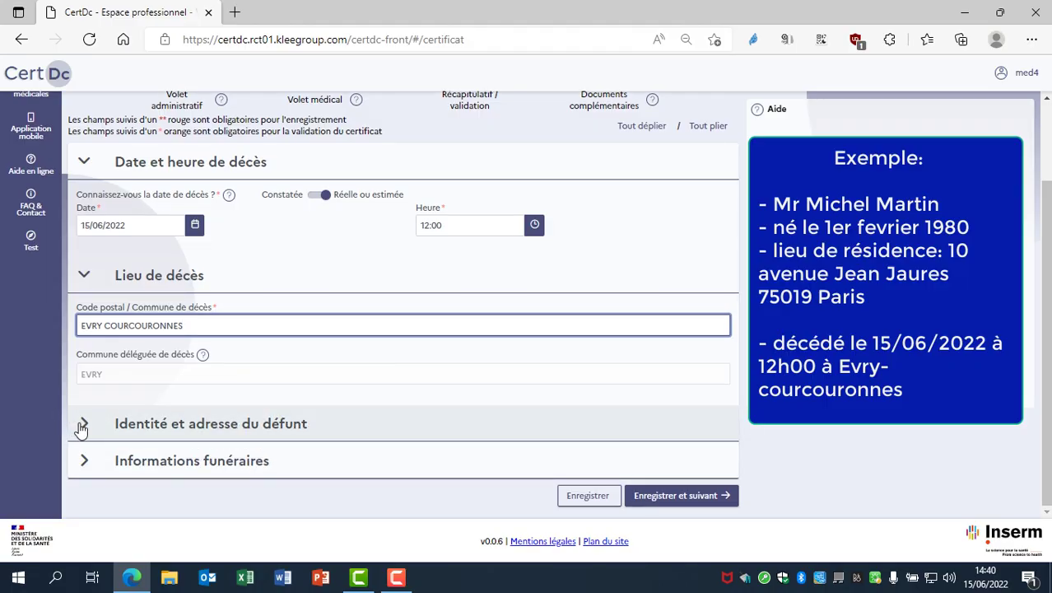
Open the deceased's identity section and enter the deceased's family name
{"action": "left_click", "coordinate": [83, 424]}
{"action": "scroll", "coordinate": [1047, 512], "scroll_direction": "down", "scroll_amount": 3}
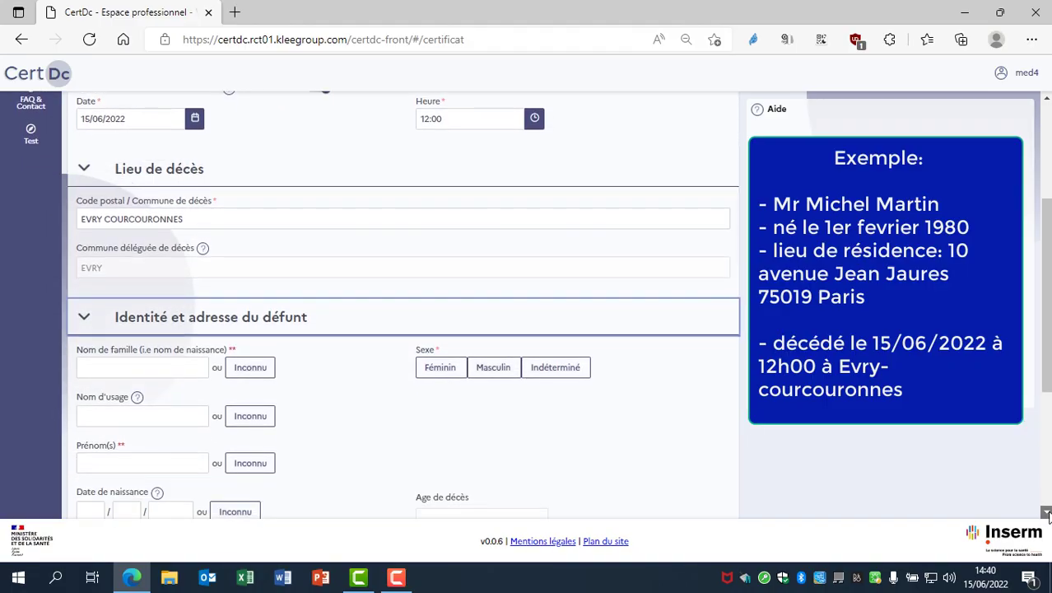
{"action": "scroll", "coordinate": [1047, 512], "scroll_direction": "down", "scroll_amount": 1}
{"action": "left_click", "coordinate": [160, 157]}
{"action": "left_click", "coordinate": [159, 157]}
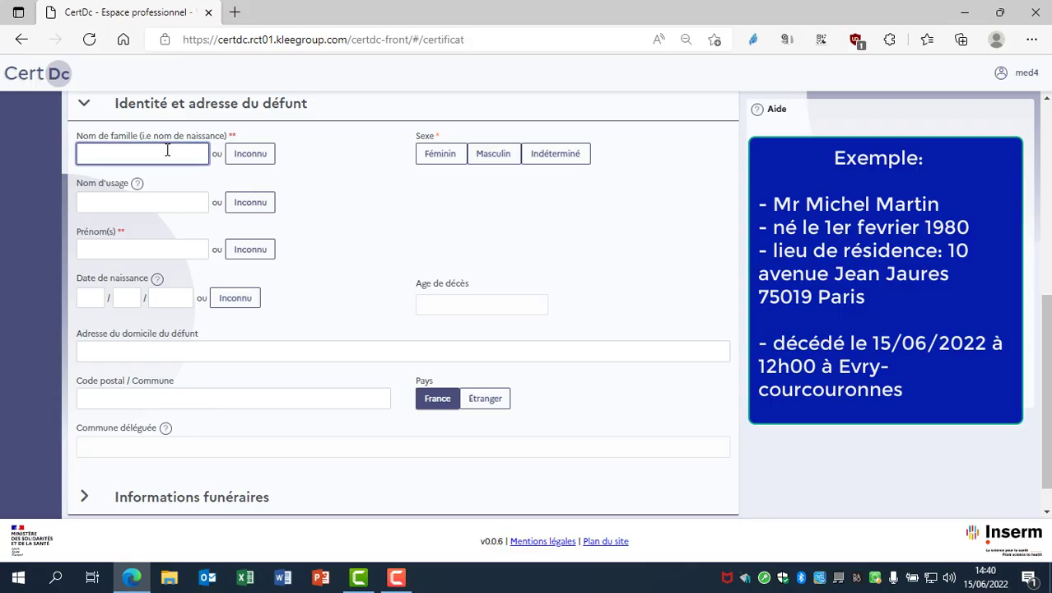
{"action": "left_click", "coordinate": [128, 246]}
Enter the deceased's birth date as day, month and year, giving age 42
{"action": "left_click", "coordinate": [91, 298]}
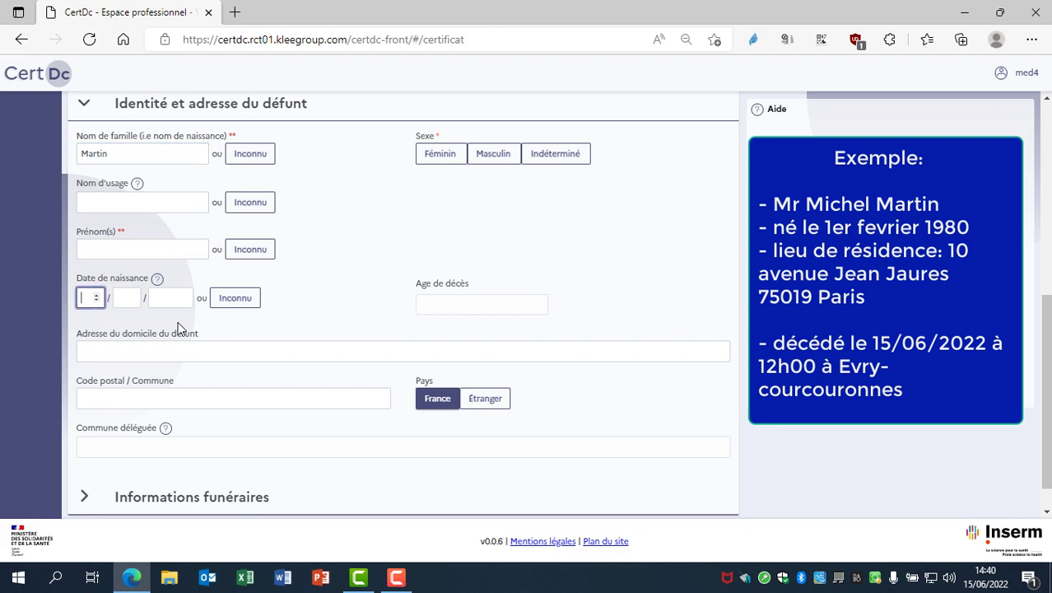
{"action": "type", "text": "01"}
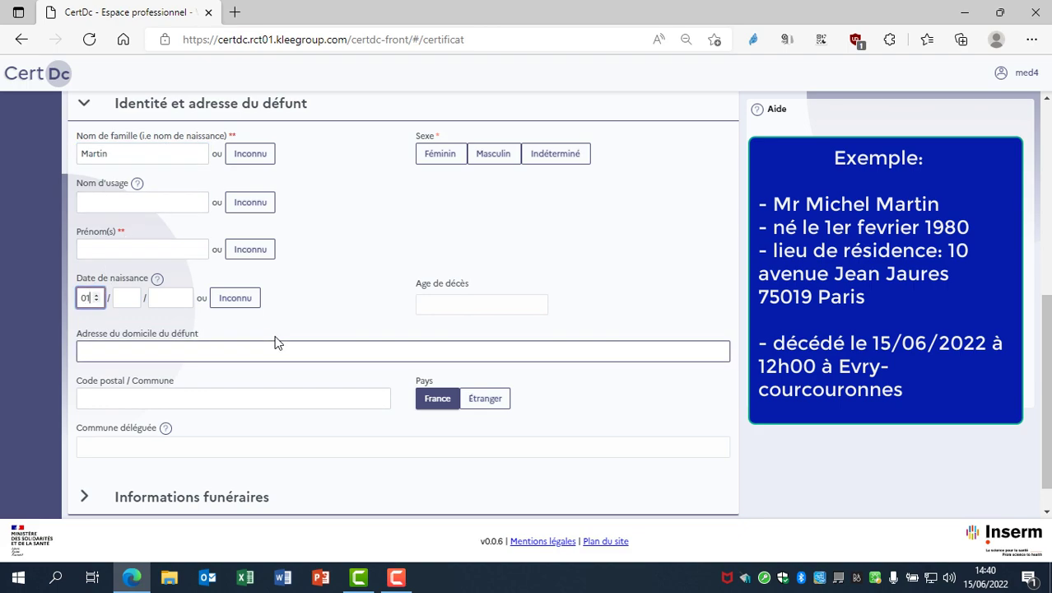
{"action": "key", "text": "Tab"}
{"action": "type", "text": "02"}
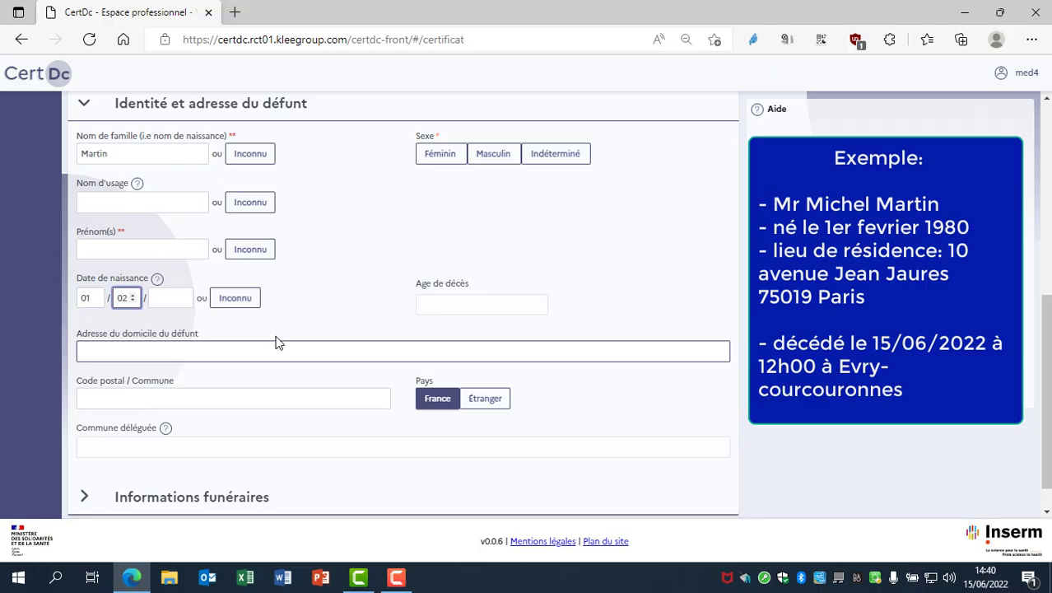
{"action": "key", "text": "Tab"}
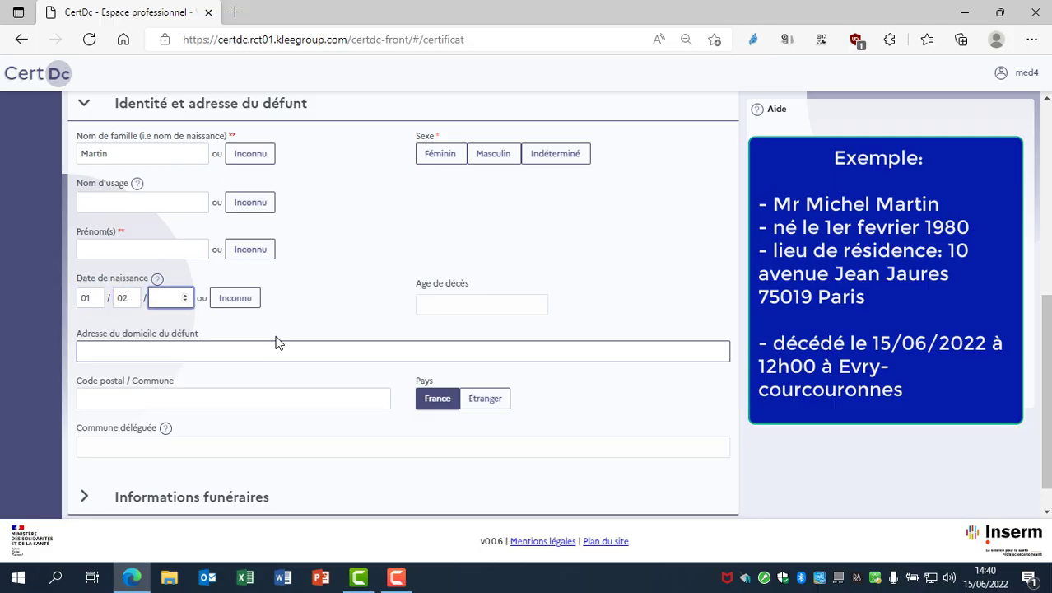
{"action": "type", "text": "1980"}
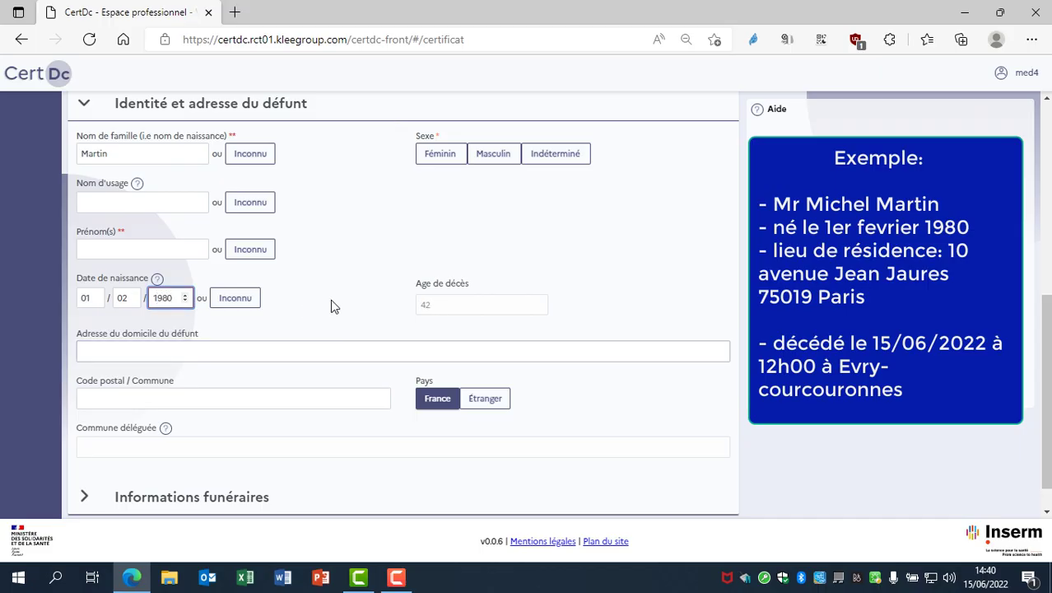
{"action": "key", "text": "Tab"}
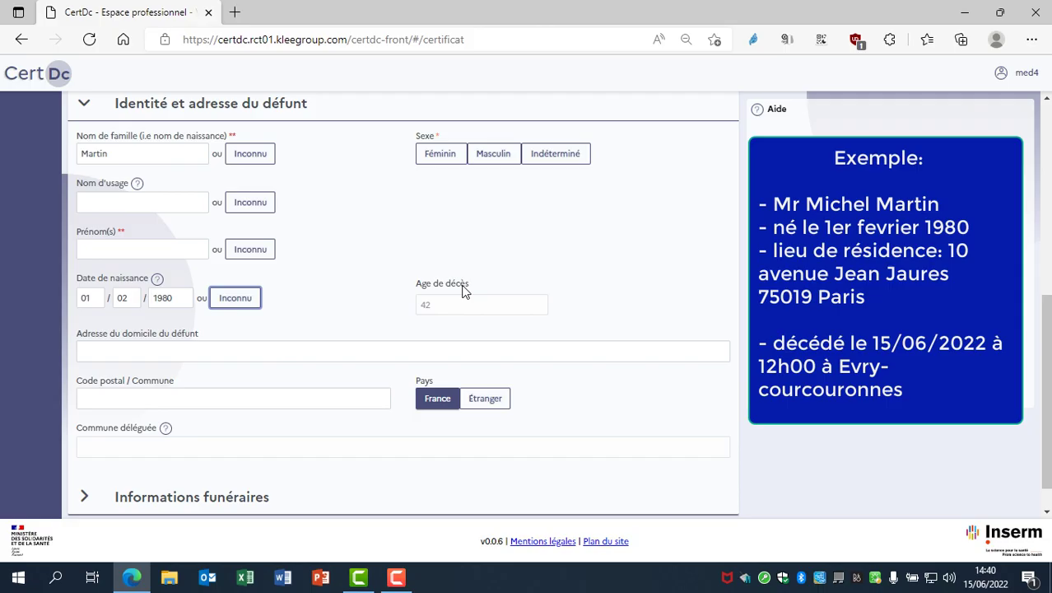
Enter the deceased's home street address and select the residence postal code and commune
{"action": "left_click", "coordinate": [362, 349]}
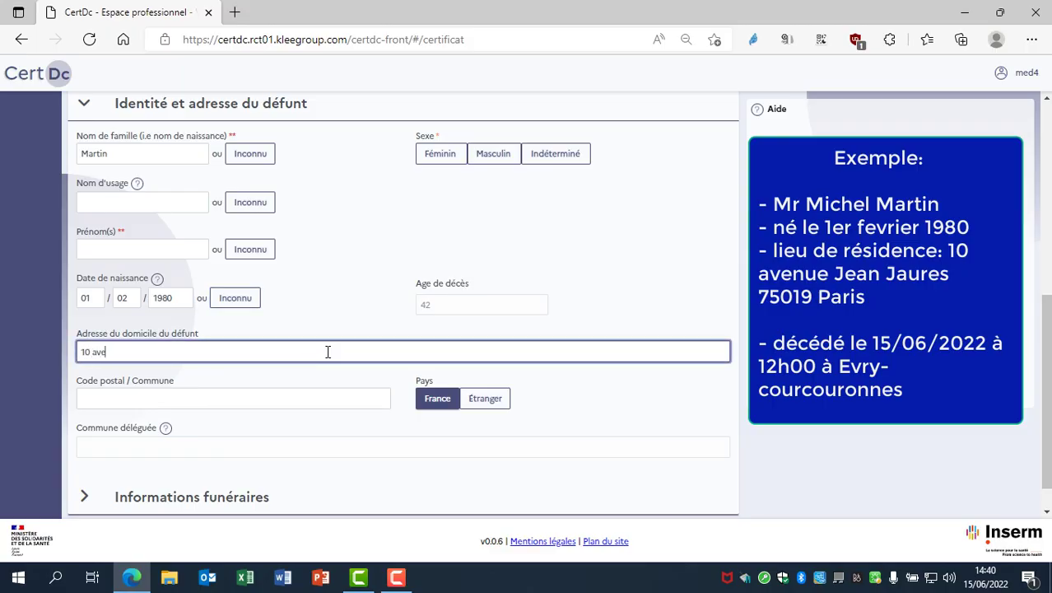
{"action": "left_click", "coordinate": [234, 401]}
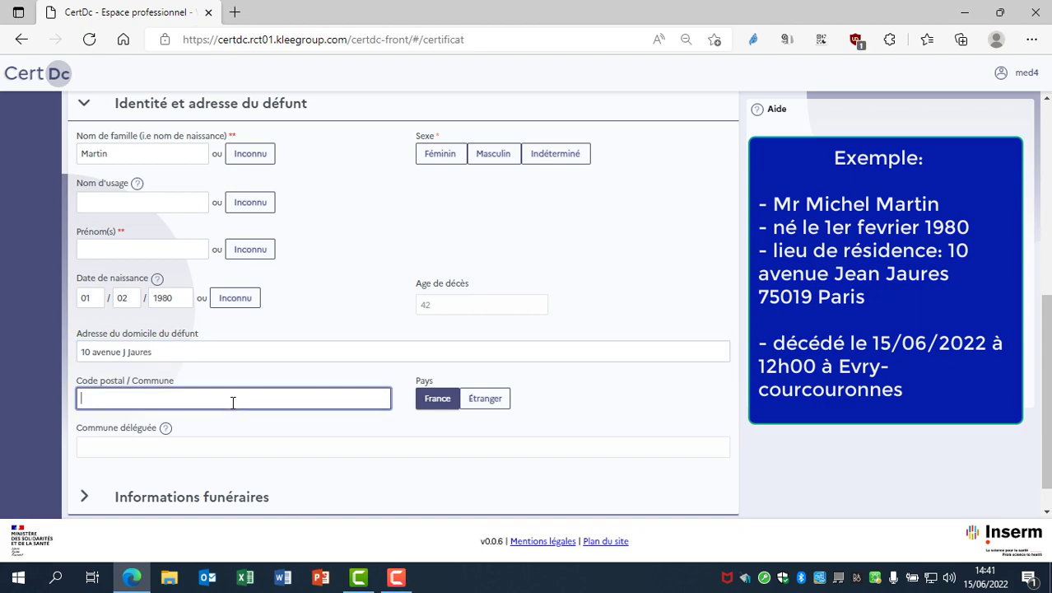
{"action": "type", "text": "91"}
{"action": "key", "text": "BackSpace"}
{"action": "type", "text": "79"}
{"action": "key", "text": "BackSpace"}
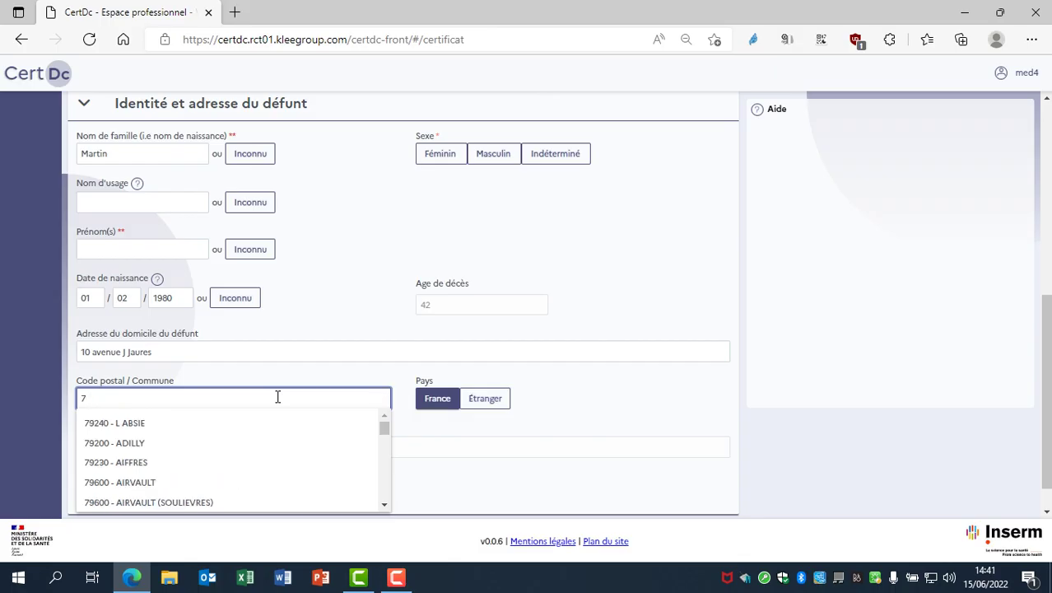
{"action": "type", "text": "5019"}
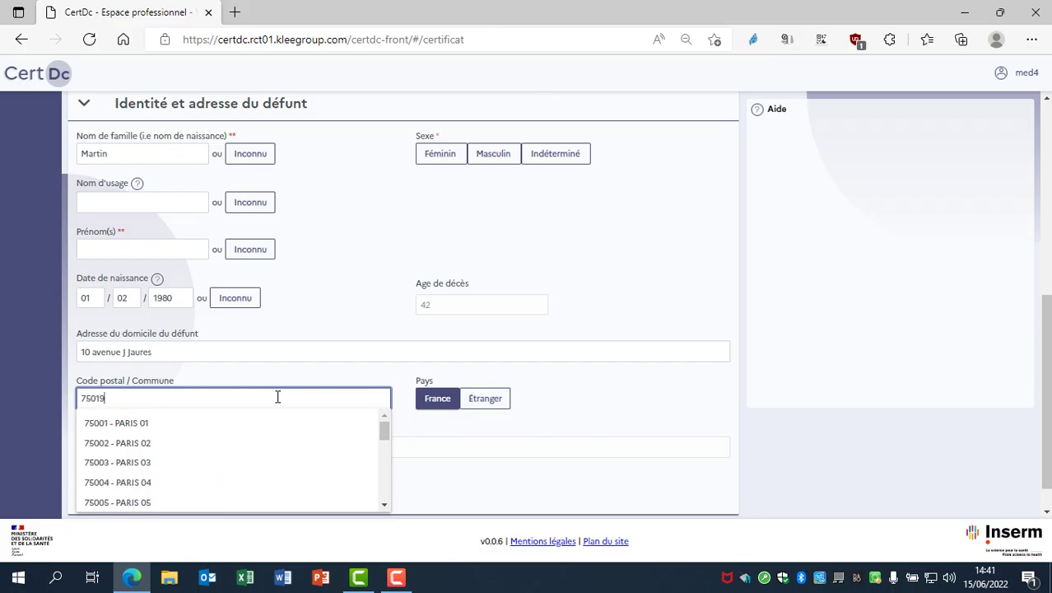
{"action": "left_click", "coordinate": [209, 427]}
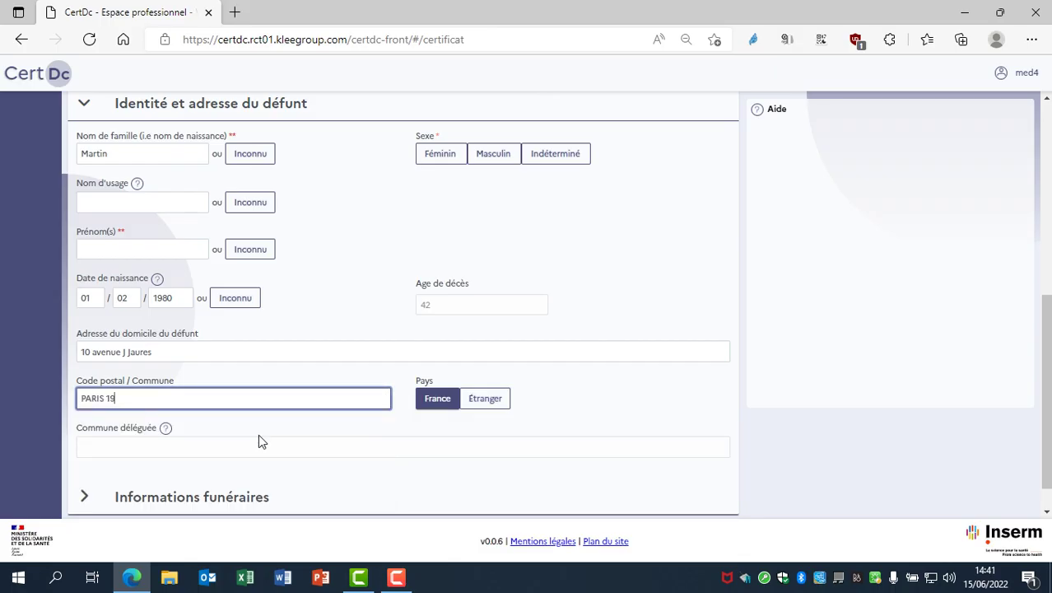
Answer Non to all six funeral questions, from Obstacle médico-légal to the battery-powered prothèse
{"action": "left_click", "coordinate": [366, 489]}
{"action": "scroll", "coordinate": [172, 400], "scroll_direction": "down", "scroll_amount": 3}
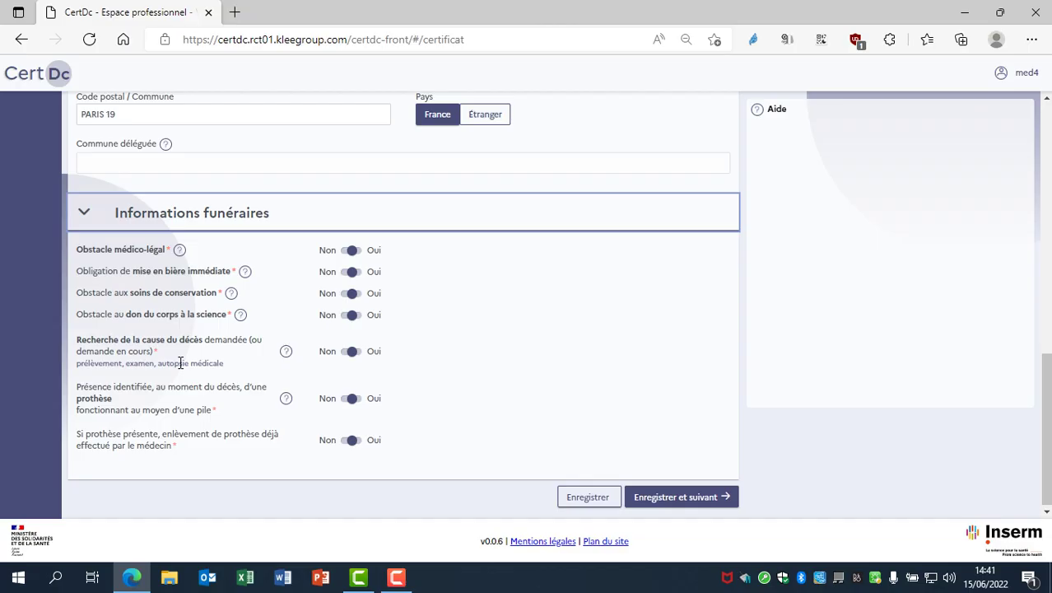
{"action": "left_click", "coordinate": [179, 249]}
{"action": "left_click", "coordinate": [245, 271]}
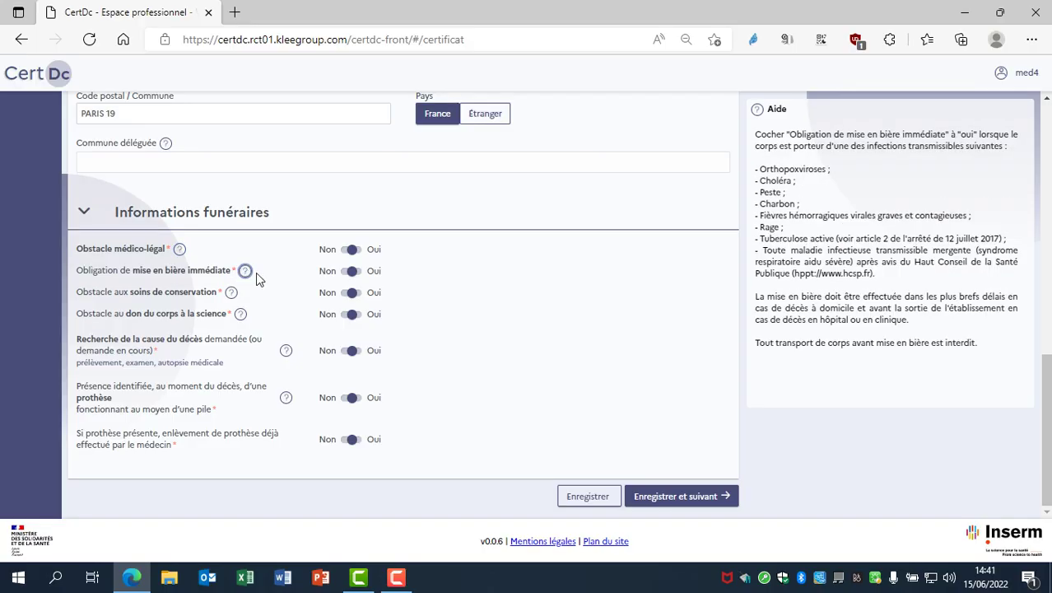
{"action": "left_click", "coordinate": [347, 250]}
{"action": "left_click", "coordinate": [346, 272]}
{"action": "left_click", "coordinate": [346, 293]}
{"action": "left_click", "coordinate": [346, 314]}
{"action": "left_click", "coordinate": [345, 352]}
{"action": "left_click", "coordinate": [346, 398]}
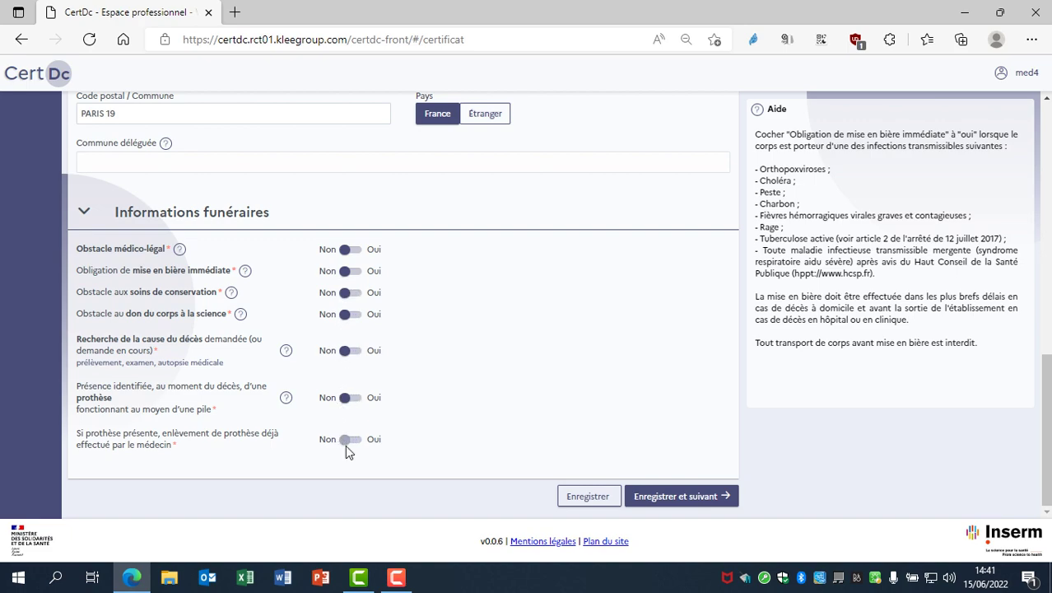
Fill in the deceased's missing first name flagged on save, then save the administrative part again
{"action": "left_click", "coordinate": [661, 499]}
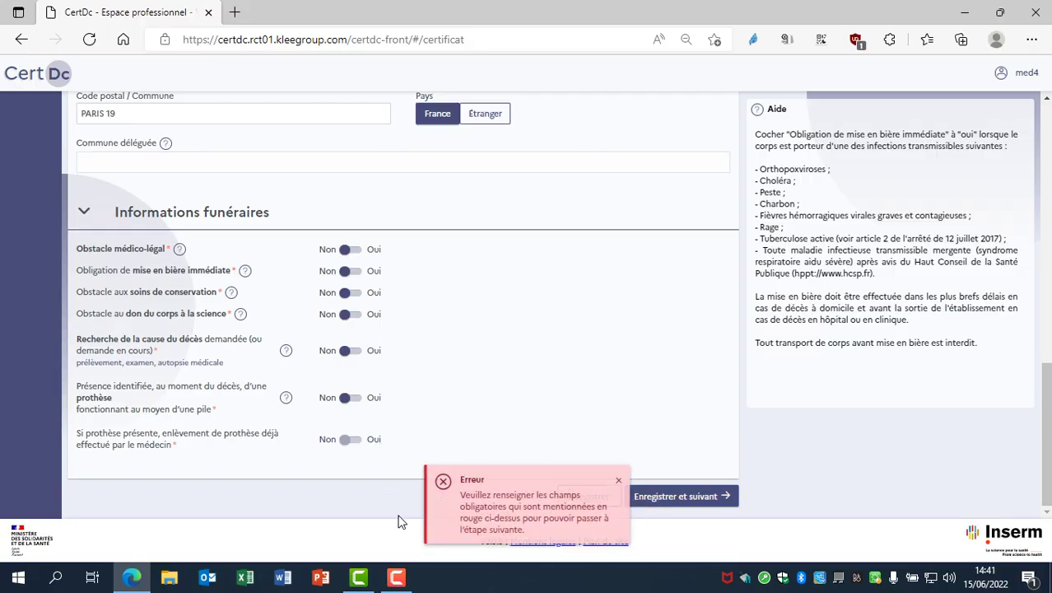
{"action": "scroll", "coordinate": [487, 397], "scroll_direction": "up", "scroll_amount": 3}
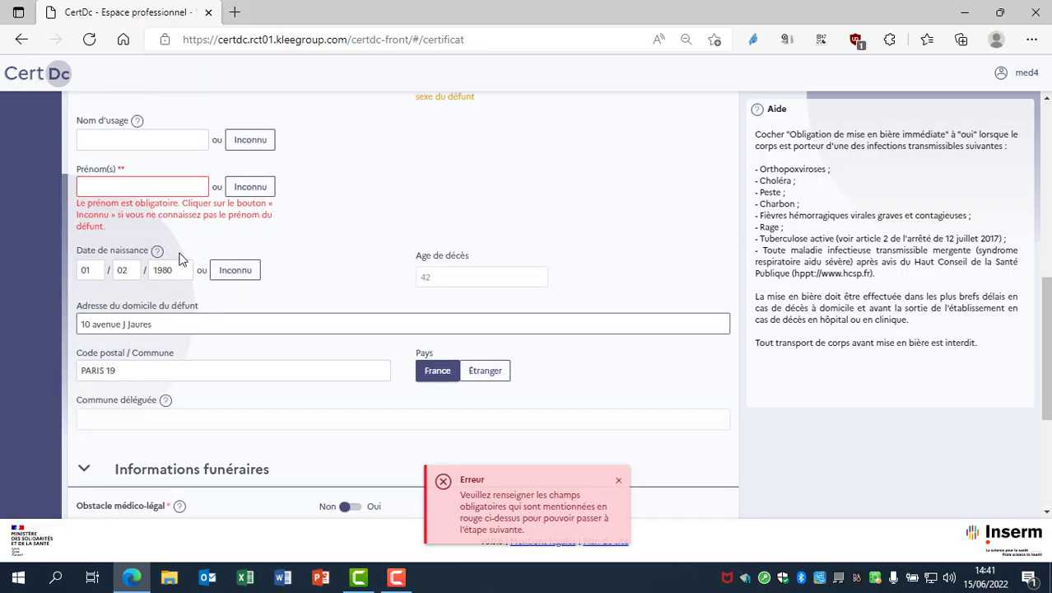
{"action": "left_click", "coordinate": [142, 188]}
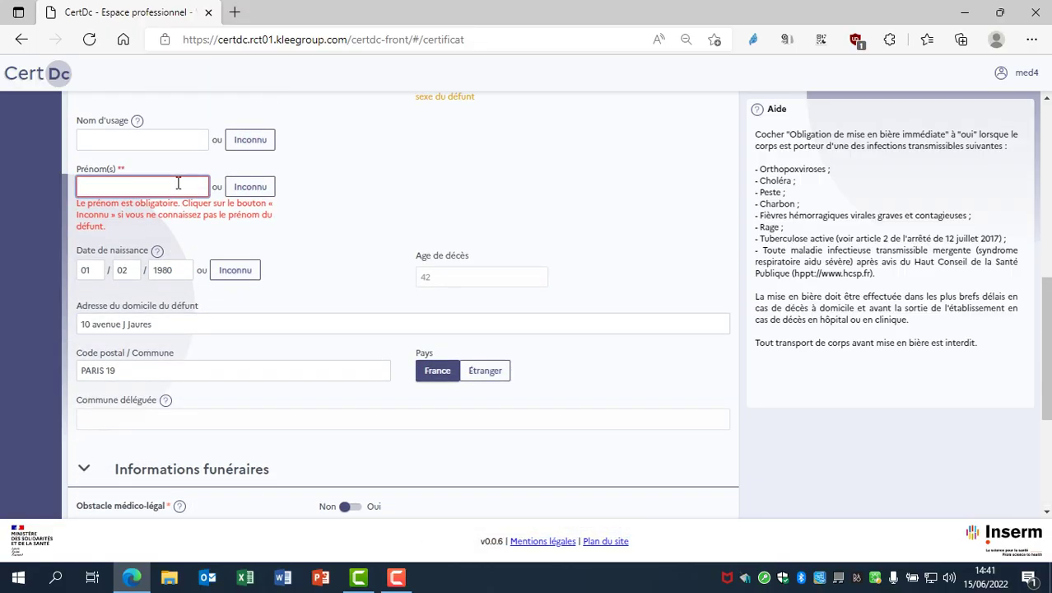
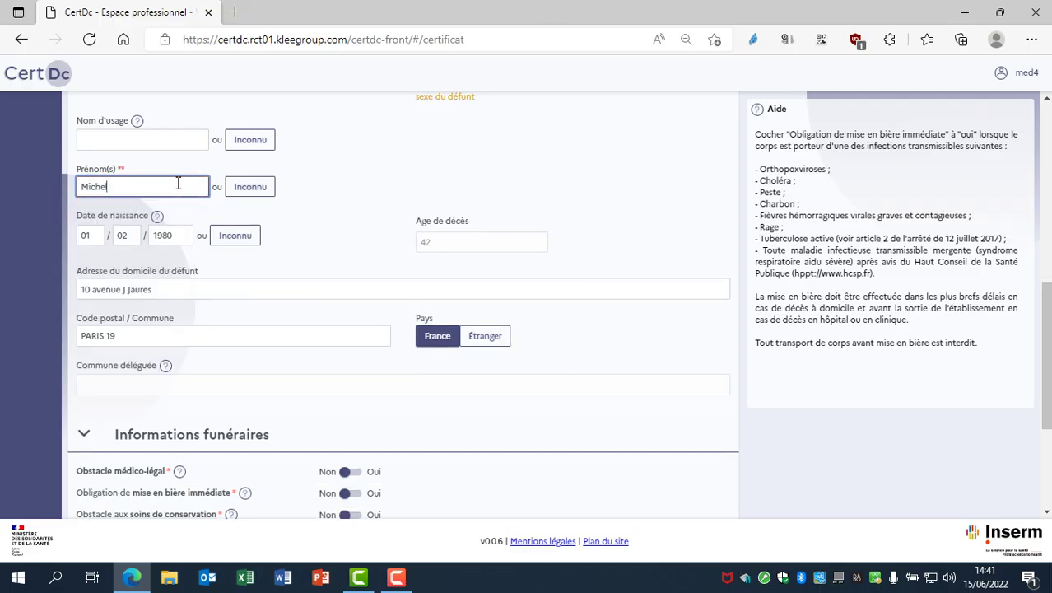
{"action": "scroll", "coordinate": [648, 334], "scroll_direction": "down", "scroll_amount": 3}
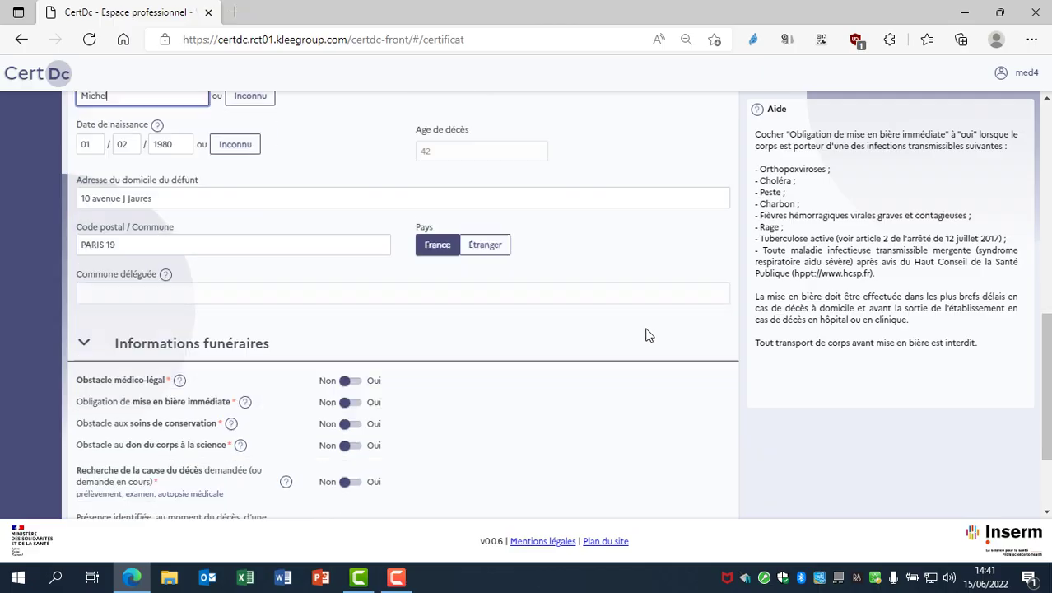
{"action": "left_click", "coordinate": [690, 497]}
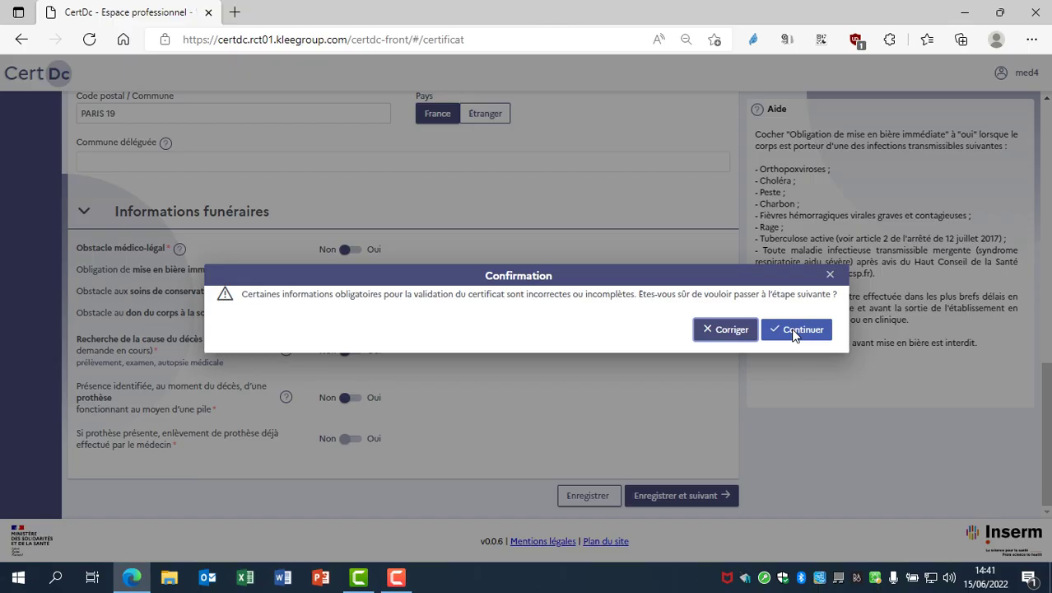
Continue past the incomplete-information warning to the medical part and focus cause a)
{"action": "left_click", "coordinate": [795, 331]}
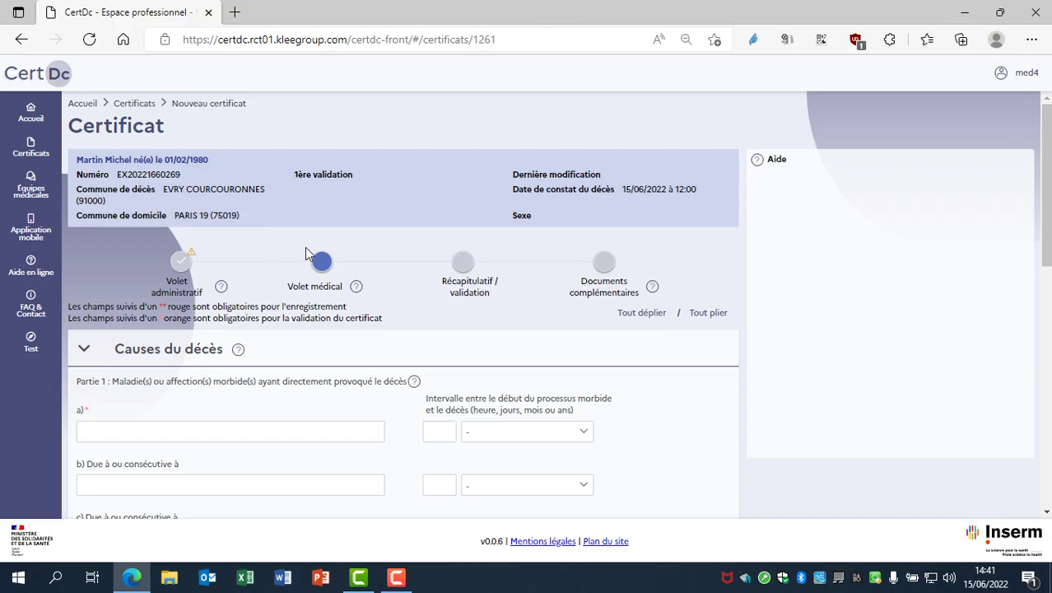
{"action": "left_click", "coordinate": [135, 426]}
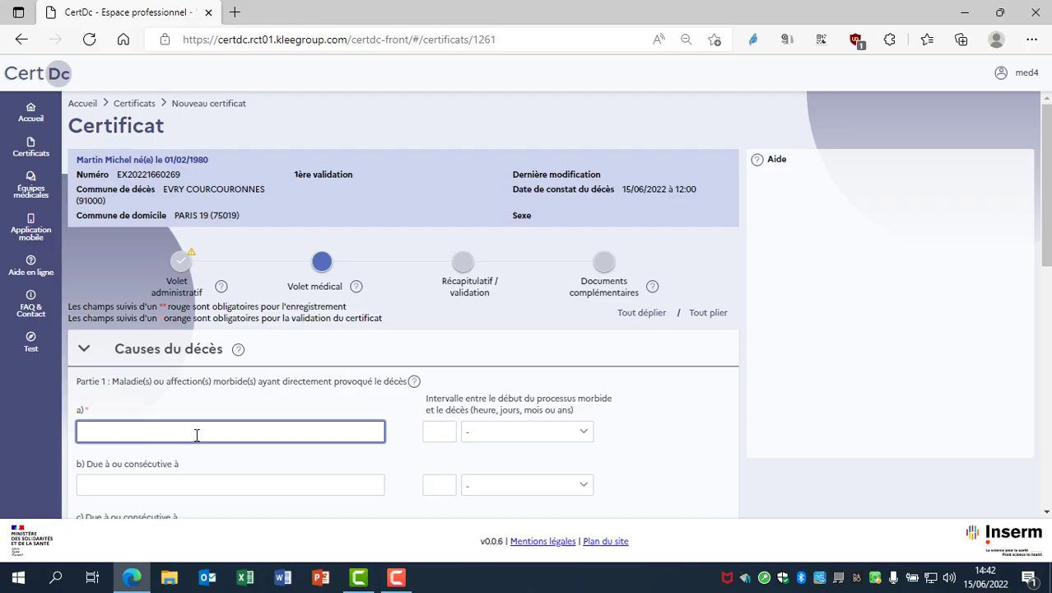
Enter cause a) Crise convulsive with an interval of 1 Heures
{"action": "type", "text": "C"}
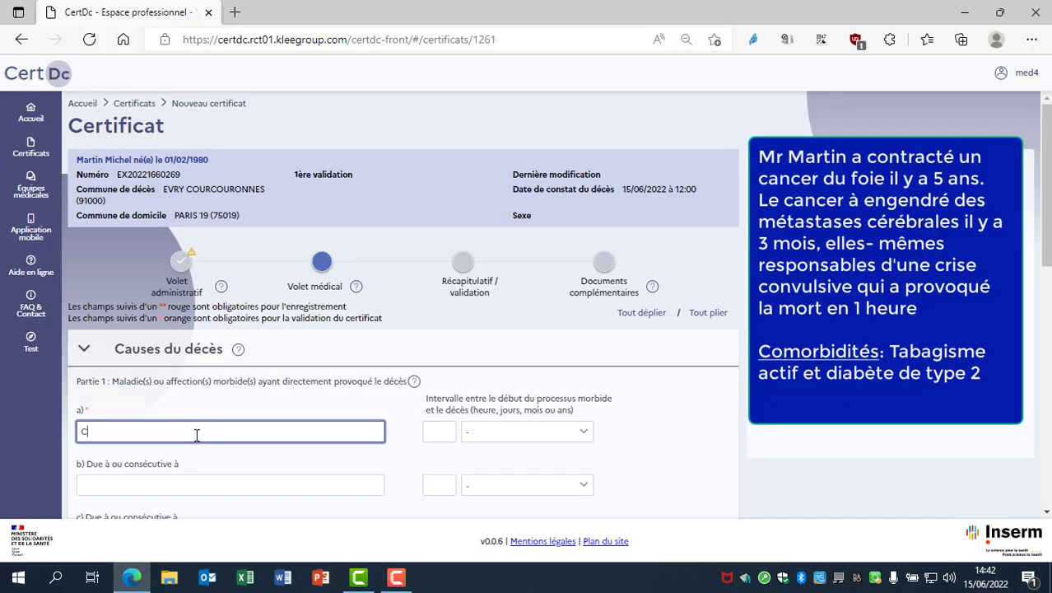
{"action": "type", "text": "rise convulsive"}
{"action": "key", "text": "Tab"}
{"action": "type", "text": "1"}
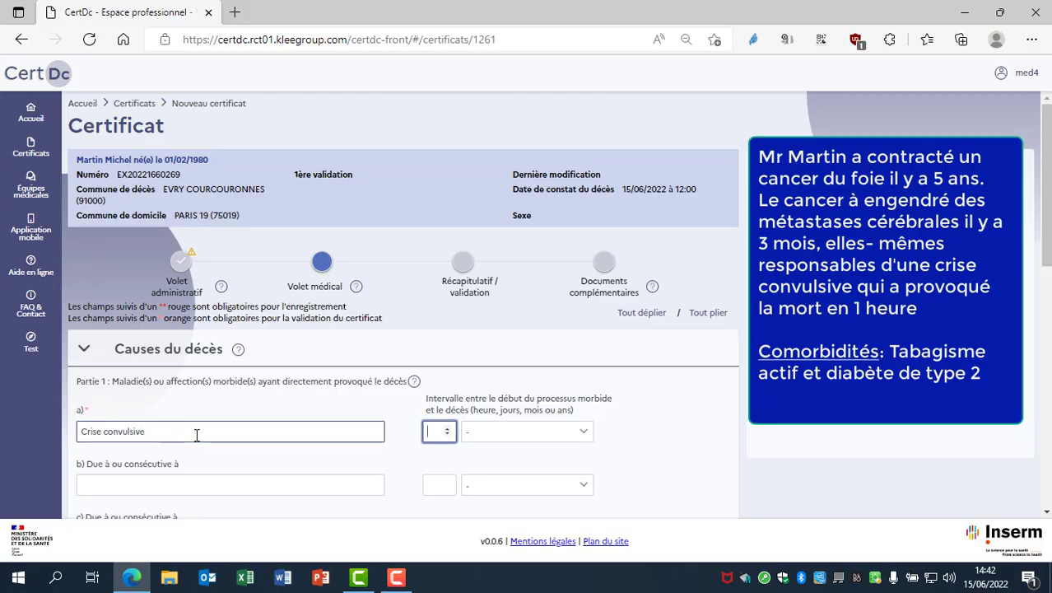
{"action": "key", "text": "Tab"}
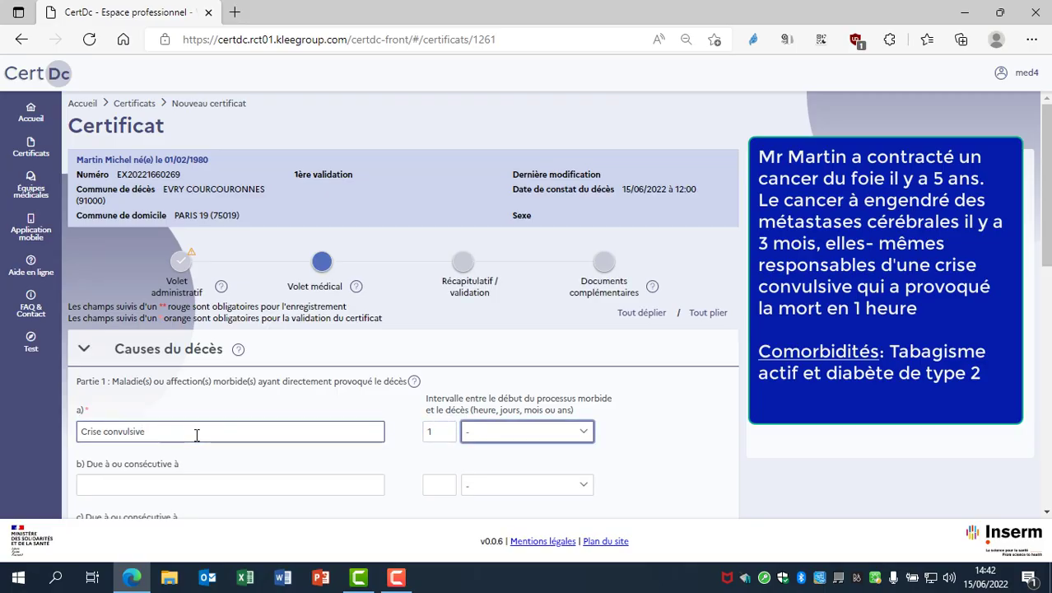
{"action": "key", "text": "Down"}
{"action": "key", "text": "Tab"}
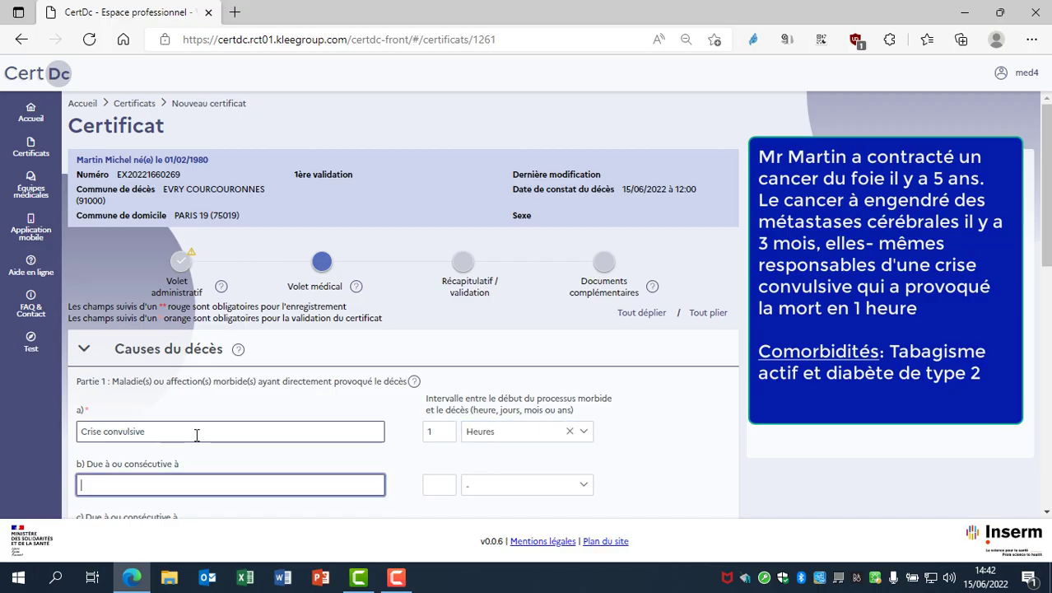
Enter causes b) métastases cérébrales (3 Mois) and c) cancer du foie (5 Années)
{"action": "type", "text": "métastases cérébrales"}
{"action": "key", "text": "Tab"}
{"action": "type", "text": "3"}
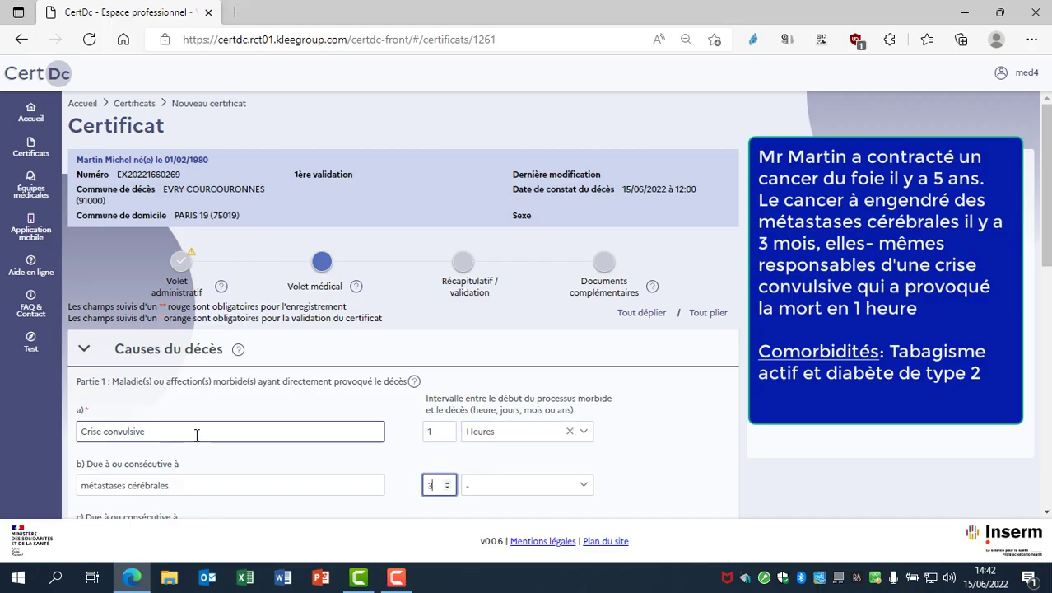
{"action": "key", "text": "Tab"}
{"action": "type", "text": "mo"}
{"action": "key", "text": "Tab"}
{"action": "type", "text": "cancer du foie"}
{"action": "key", "text": "Tab"}
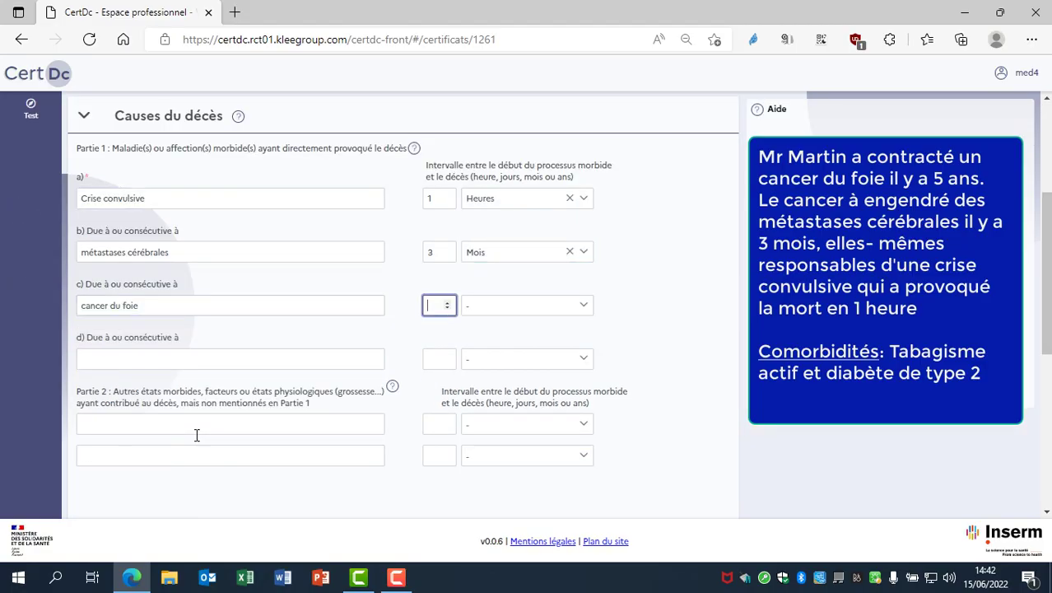
{"action": "type", "text": "5"}
{"action": "key", "text": "Tab"}
{"action": "type", "text": "a"}
{"action": "key", "text": "Tab"}
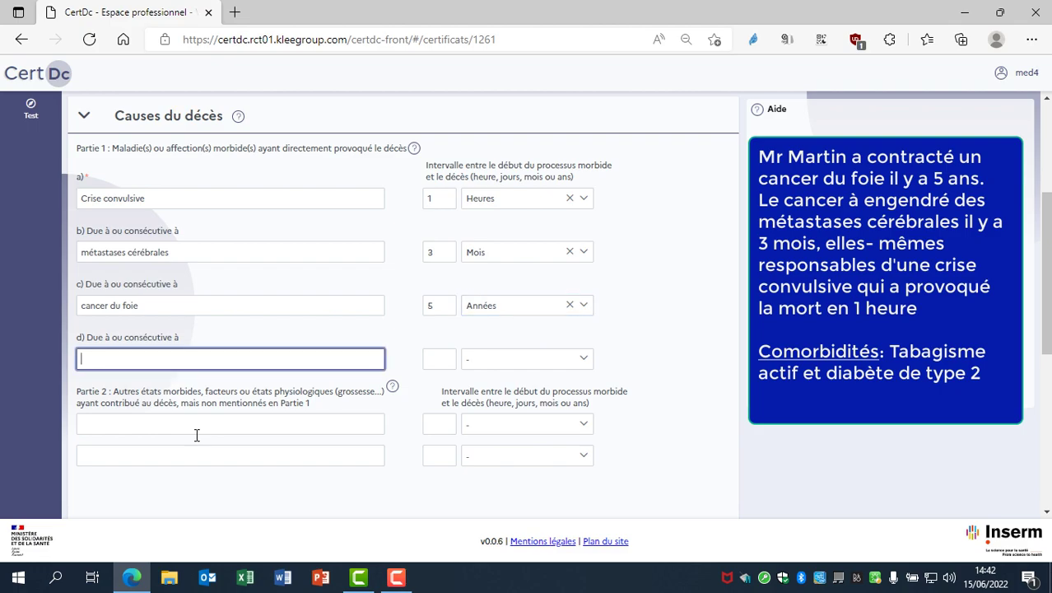
Add Tabagisme actif as the first contributing condition in Partie 2
{"action": "left_click", "coordinate": [232, 428]}
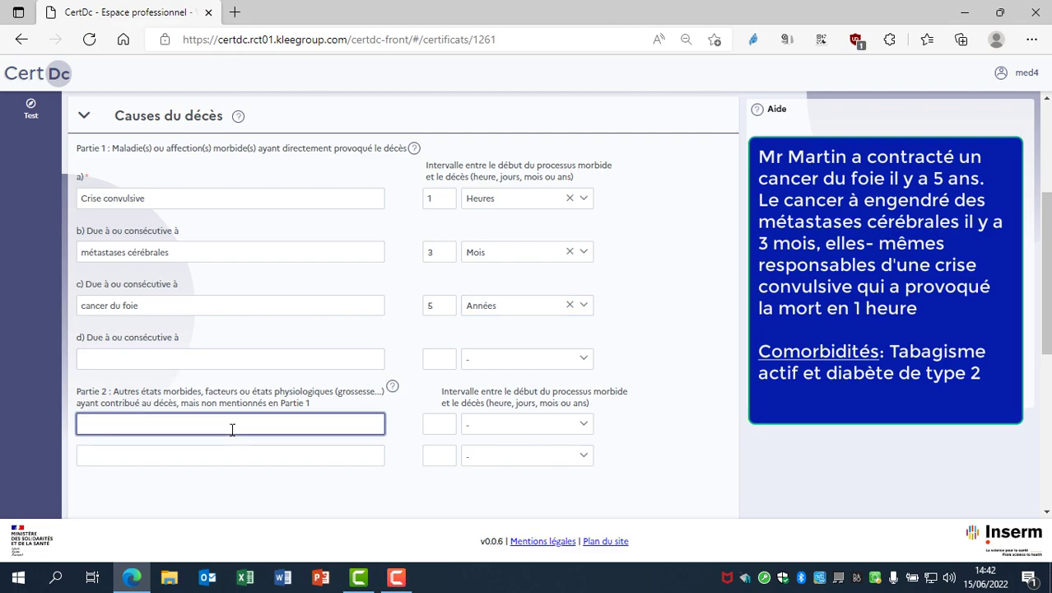
{"action": "type", "text": "Tabagisme"}
{"action": "key", "text": "Delete"}
{"action": "key", "text": "Delete"}
{"action": "type", "text": "me actif"}
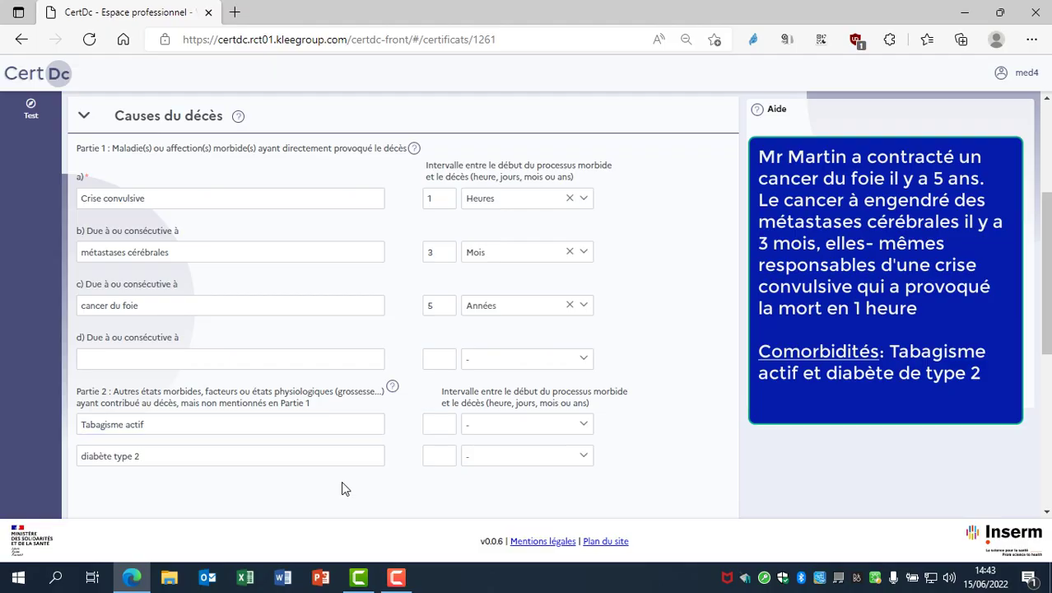
Set Lieu du décès to Domicile (du défunt ou autre)
{"action": "scroll", "coordinate": [341, 481], "scroll_direction": "down", "scroll_amount": 3}
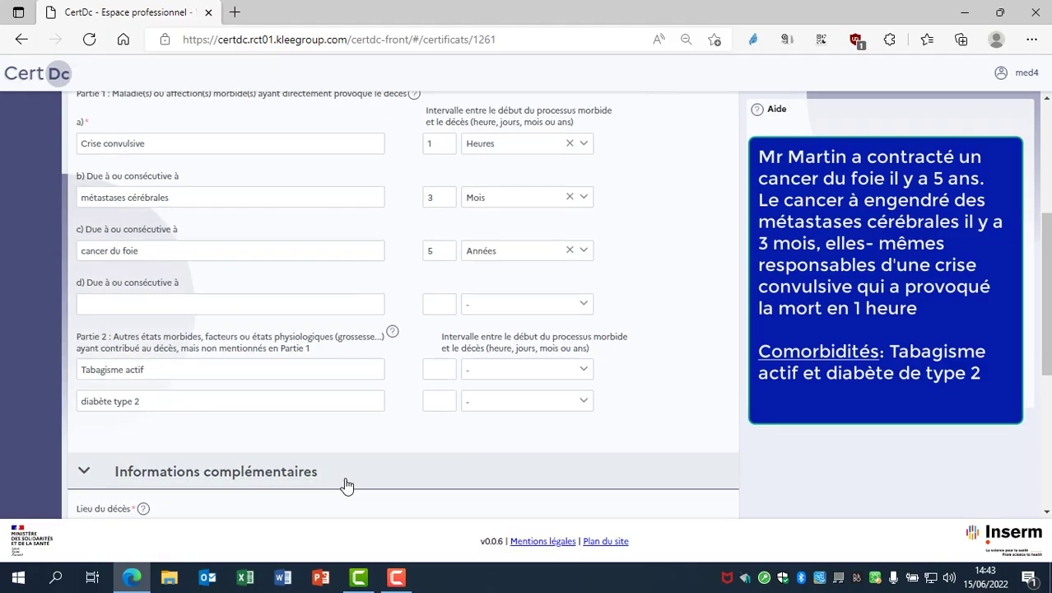
{"action": "scroll", "coordinate": [330, 418], "scroll_direction": "down", "scroll_amount": 1}
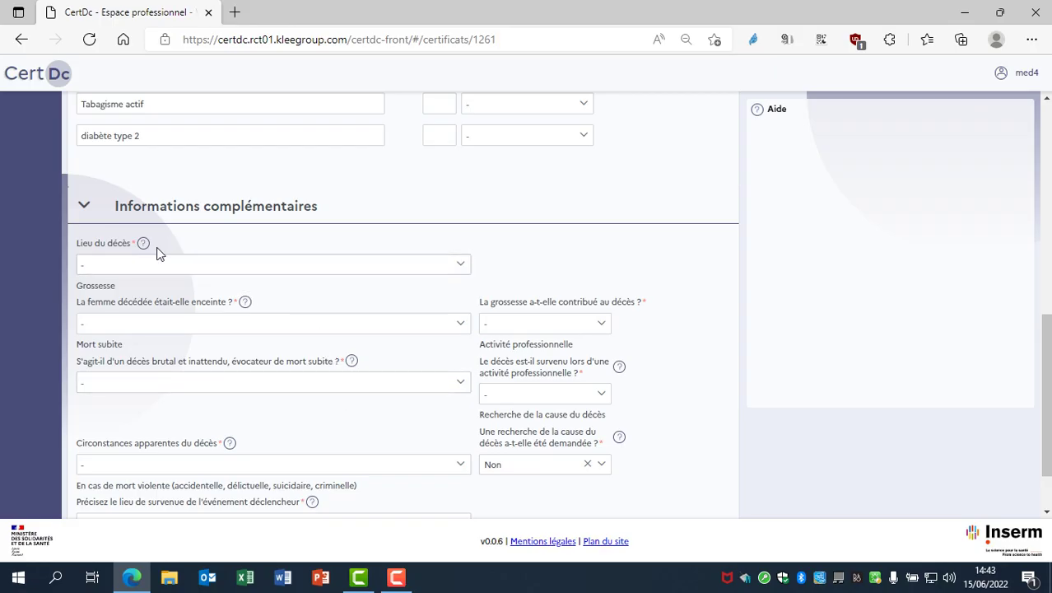
{"action": "left_click", "coordinate": [137, 271]}
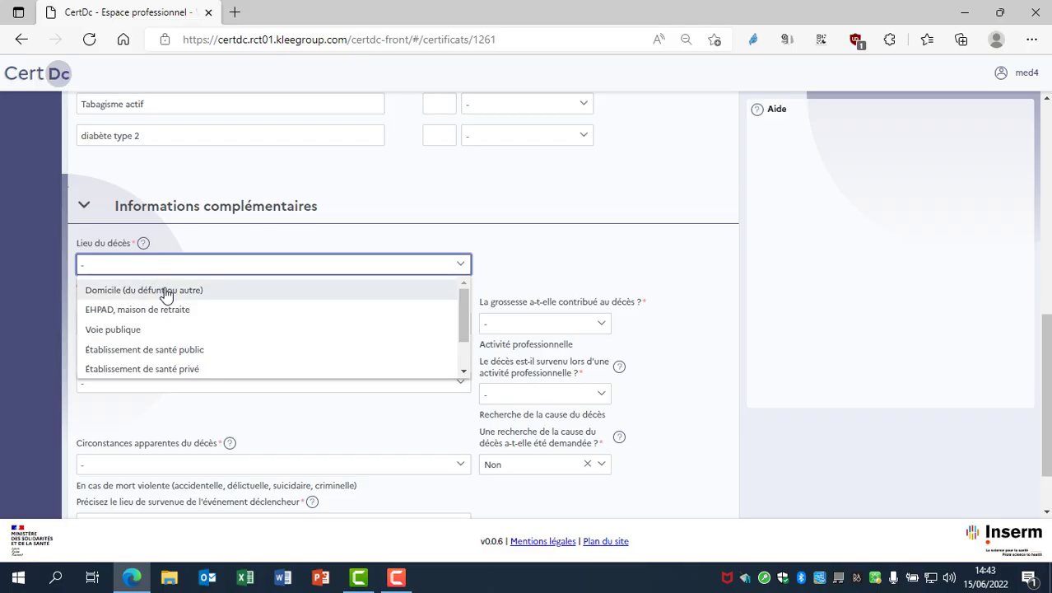
{"action": "left_click", "coordinate": [222, 293]}
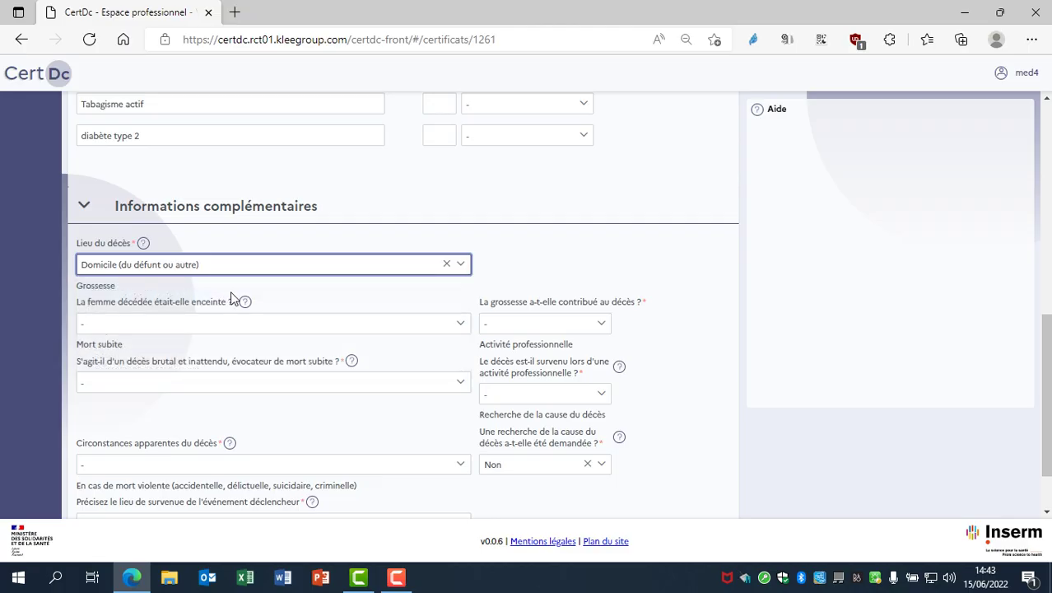
Leave the sudden-death question blank, choose Mort naturelle as circumstances, and save
{"action": "left_click", "coordinate": [312, 383]}
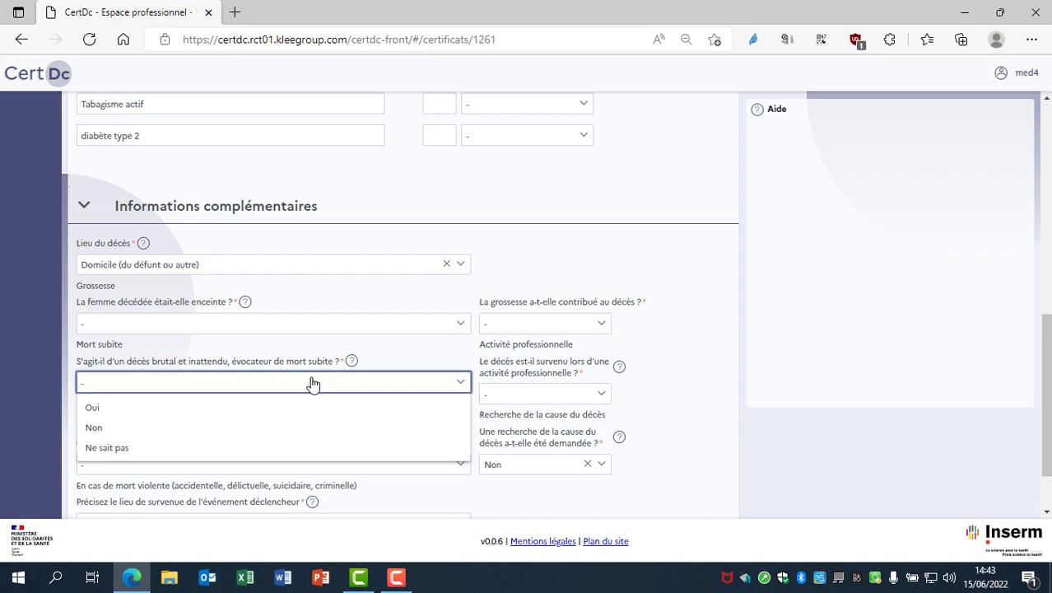
{"action": "left_click", "coordinate": [415, 360]}
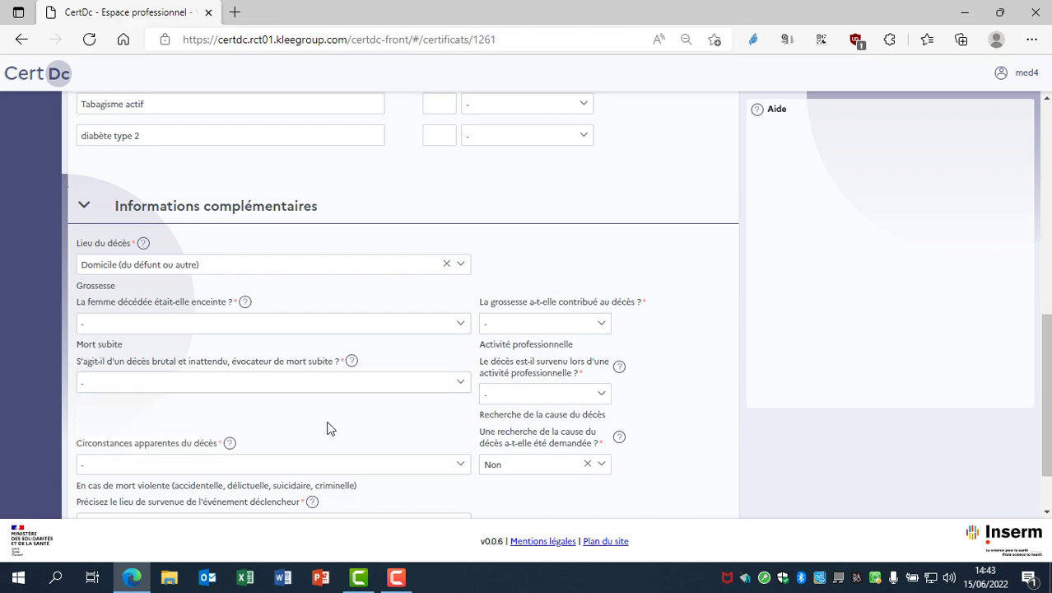
{"action": "left_click", "coordinate": [334, 466]}
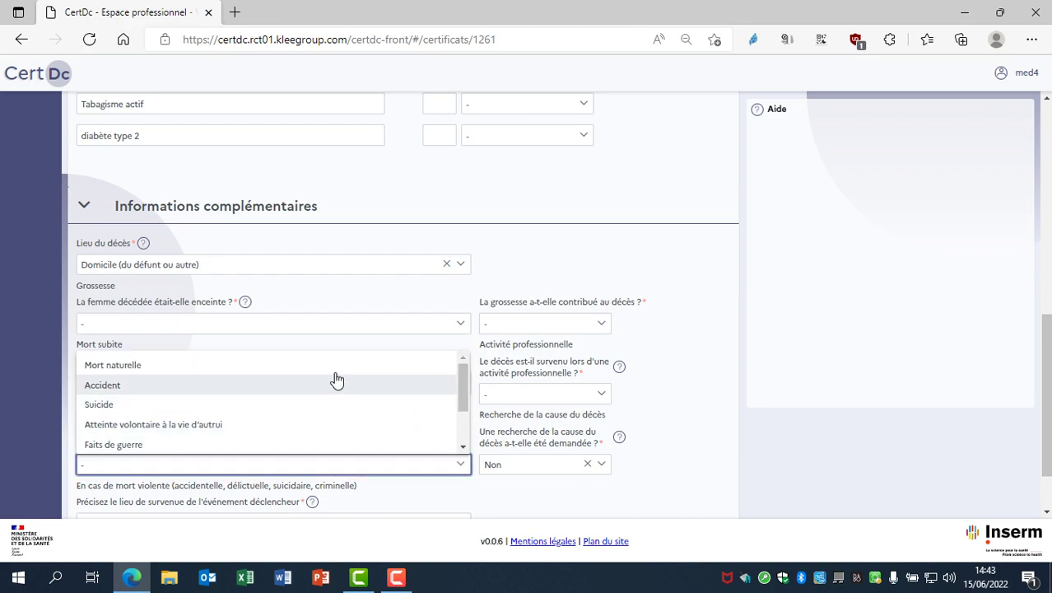
{"action": "left_click", "coordinate": [338, 367]}
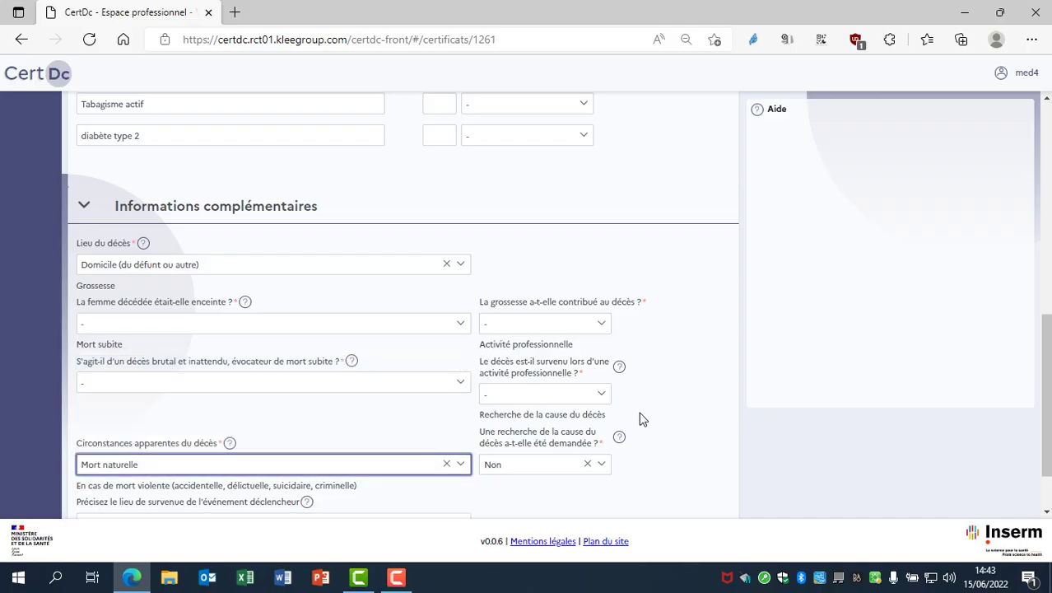
{"action": "scroll", "coordinate": [650, 431], "scroll_direction": "down", "scroll_amount": 2}
{"action": "left_click", "coordinate": [708, 501]}
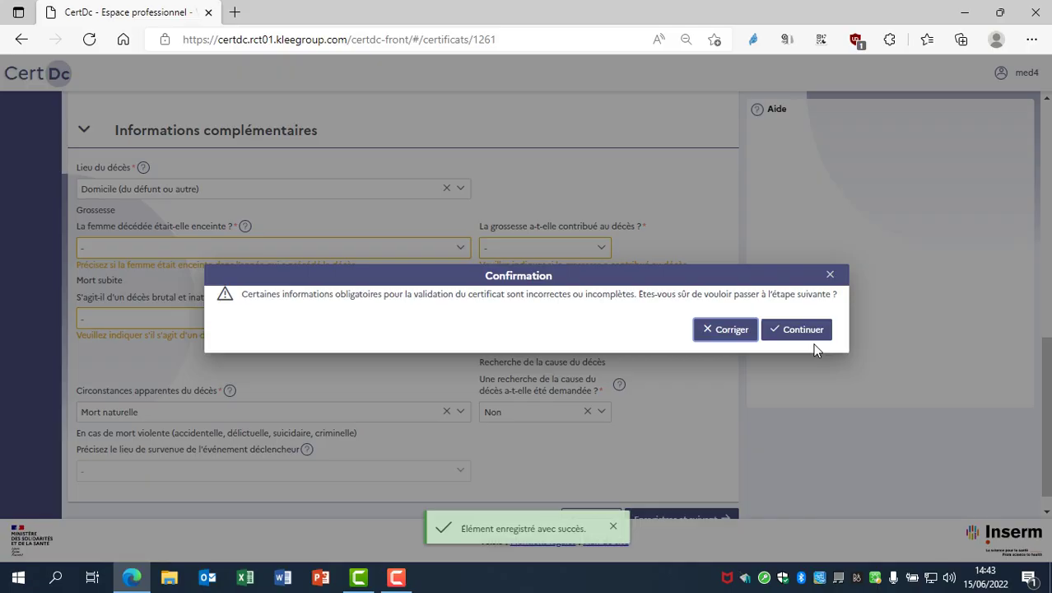
Proceed to the Récapitulatif and review the summary down to the red missing-fields banner
{"action": "left_click", "coordinate": [797, 330]}
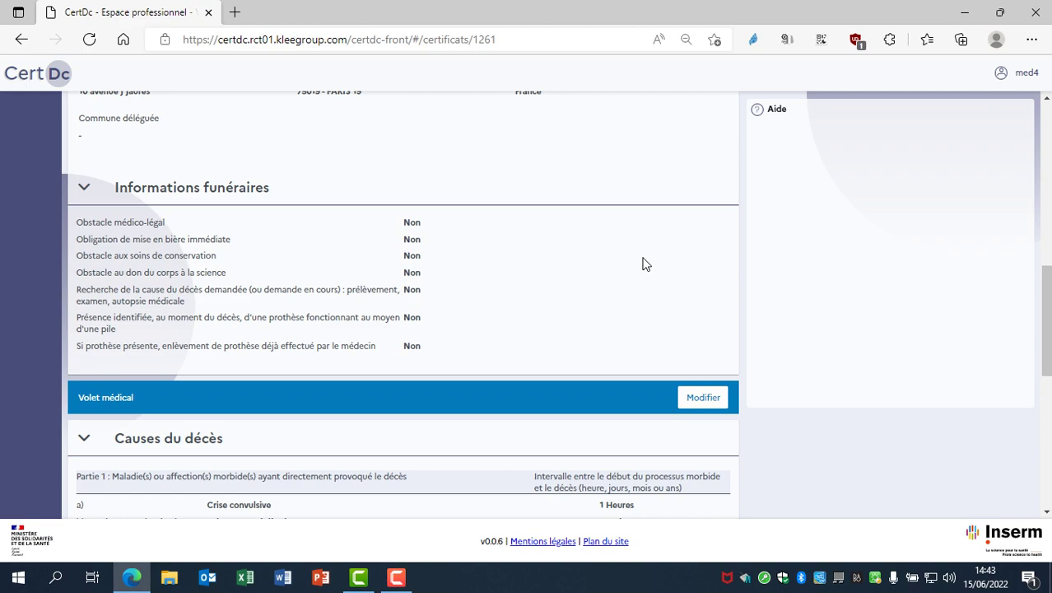
{"action": "scroll", "coordinate": [644, 265], "scroll_direction": "up", "scroll_amount": 4}
{"action": "scroll", "coordinate": [644, 265], "scroll_direction": "up", "scroll_amount": 3}
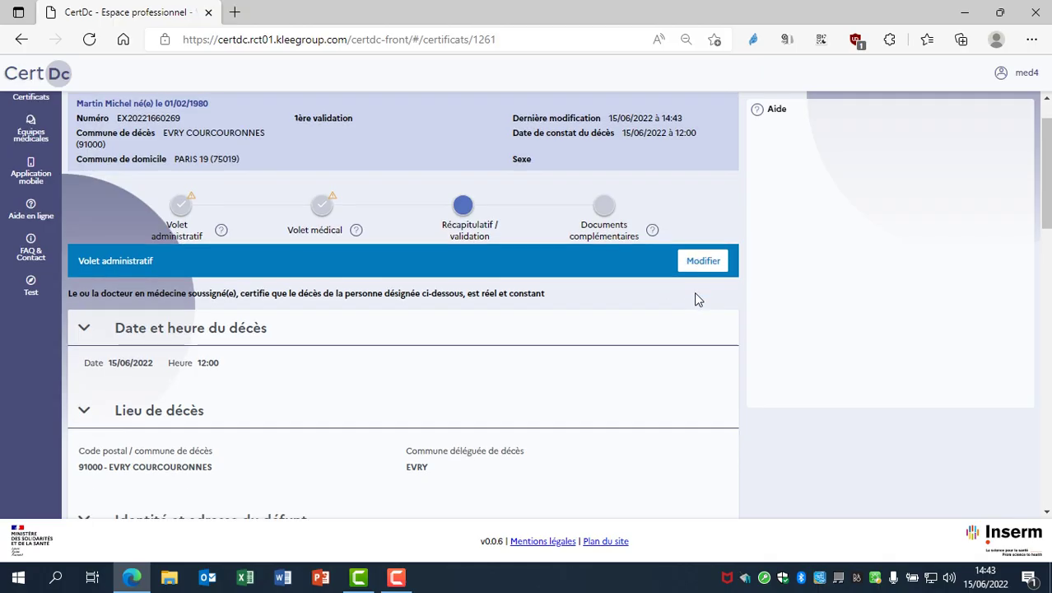
{"action": "scroll", "coordinate": [694, 295], "scroll_direction": "down", "scroll_amount": 10}
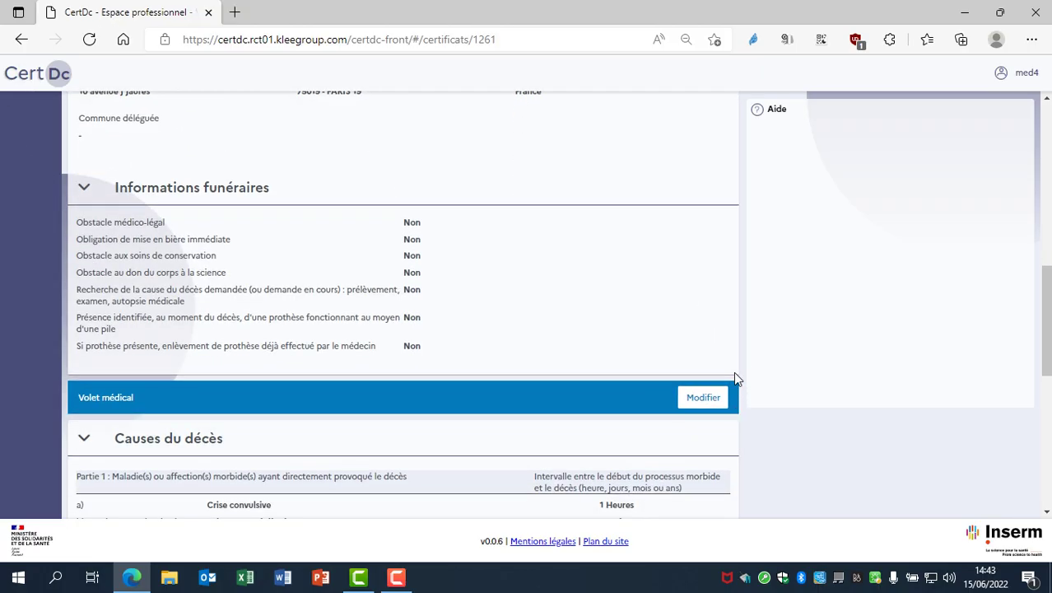
{"action": "scroll", "coordinate": [683, 418], "scroll_direction": "down", "scroll_amount": 8}
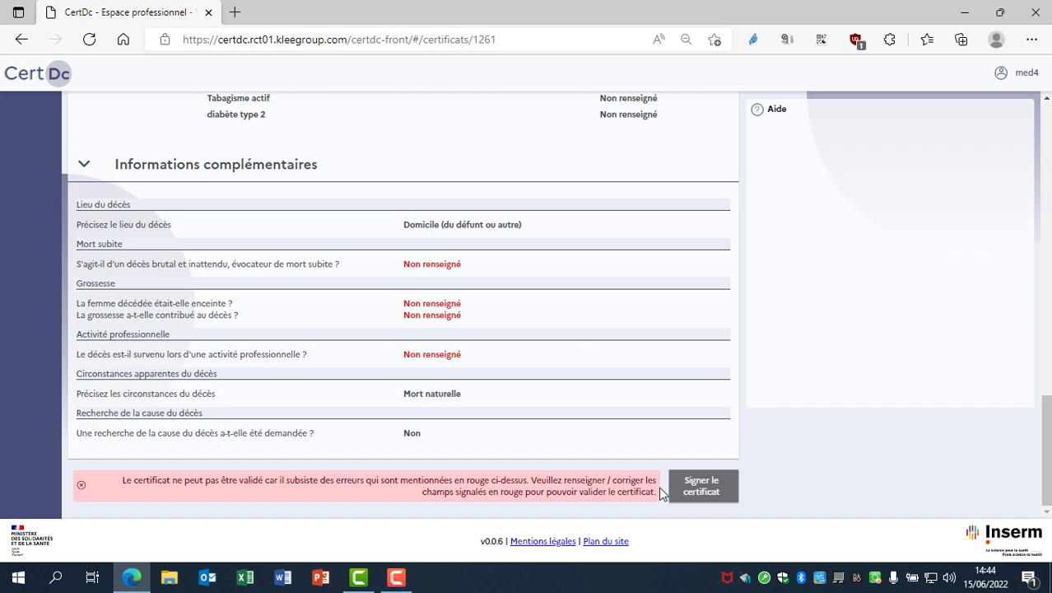
{"action": "scroll", "coordinate": [677, 299], "scroll_direction": "up", "scroll_amount": 15}
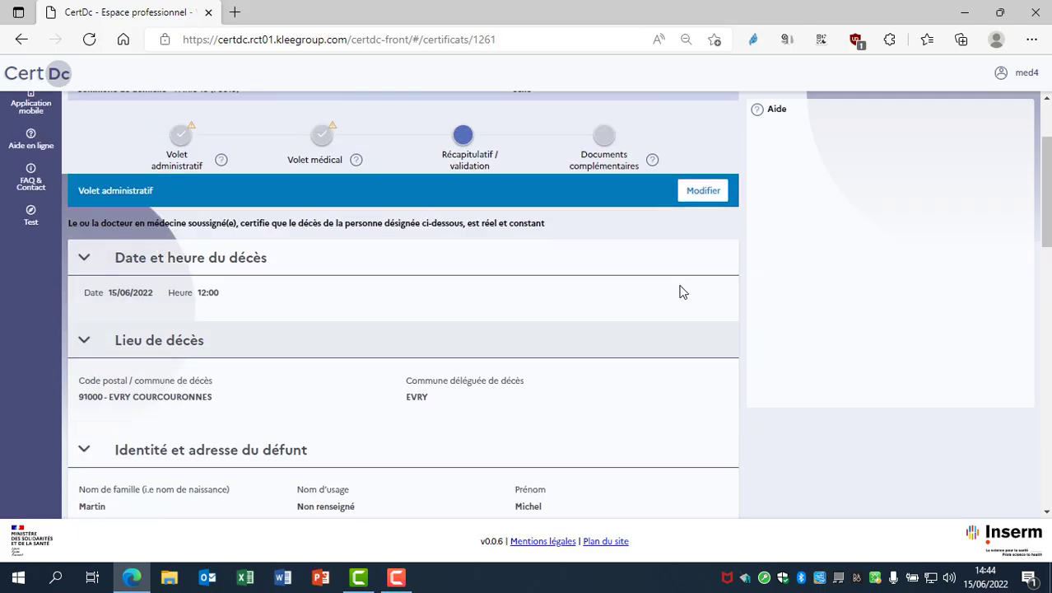
{"action": "scroll", "coordinate": [681, 291], "scroll_direction": "up", "scroll_amount": 2}
Edit the administrative part to record the deceased's sex as Masculin and save it
{"action": "left_click", "coordinate": [713, 321]}
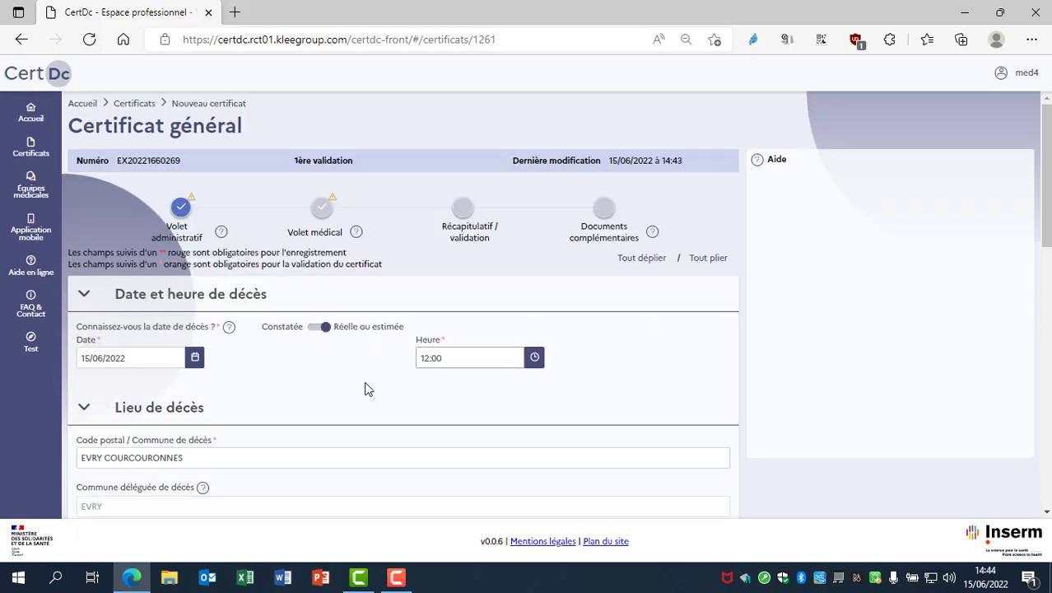
{"action": "scroll", "coordinate": [629, 374], "scroll_direction": "down", "scroll_amount": 2}
{"action": "scroll", "coordinate": [625, 371], "scroll_direction": "down", "scroll_amount": 3}
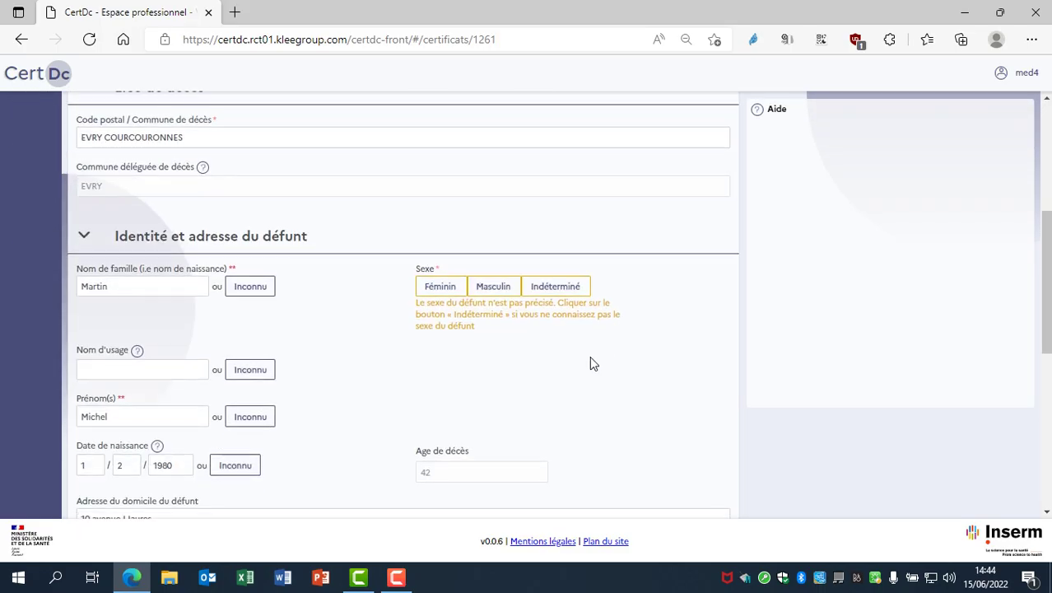
{"action": "left_click", "coordinate": [496, 288]}
{"action": "scroll", "coordinate": [623, 362], "scroll_direction": "down", "scroll_amount": 6}
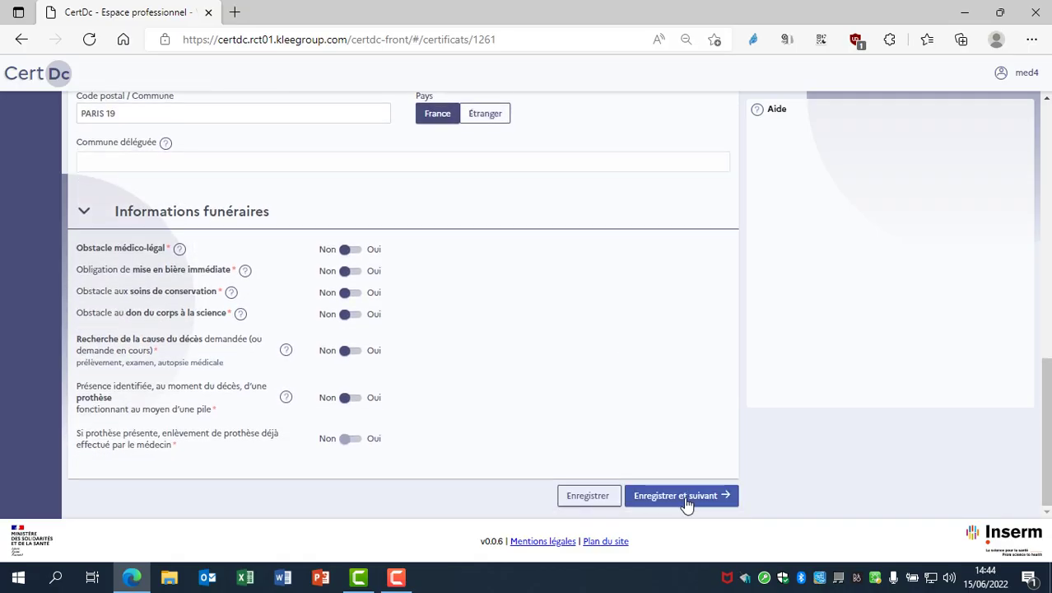
{"action": "left_click", "coordinate": [689, 498]}
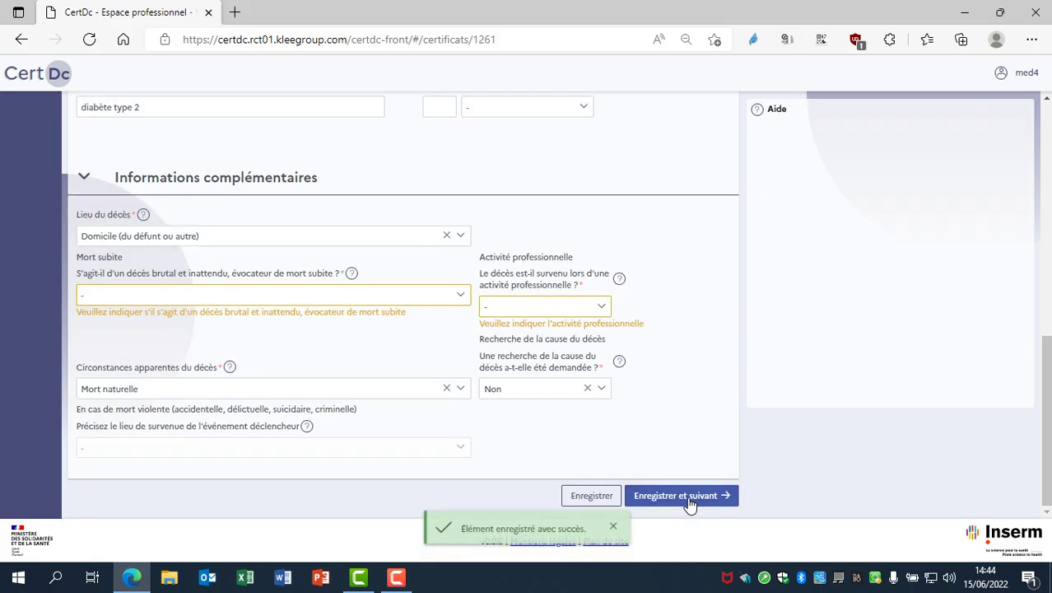
Answer Non to Mort subite and Activité professionnelle, then save the medical part
{"action": "left_click", "coordinate": [375, 297]}
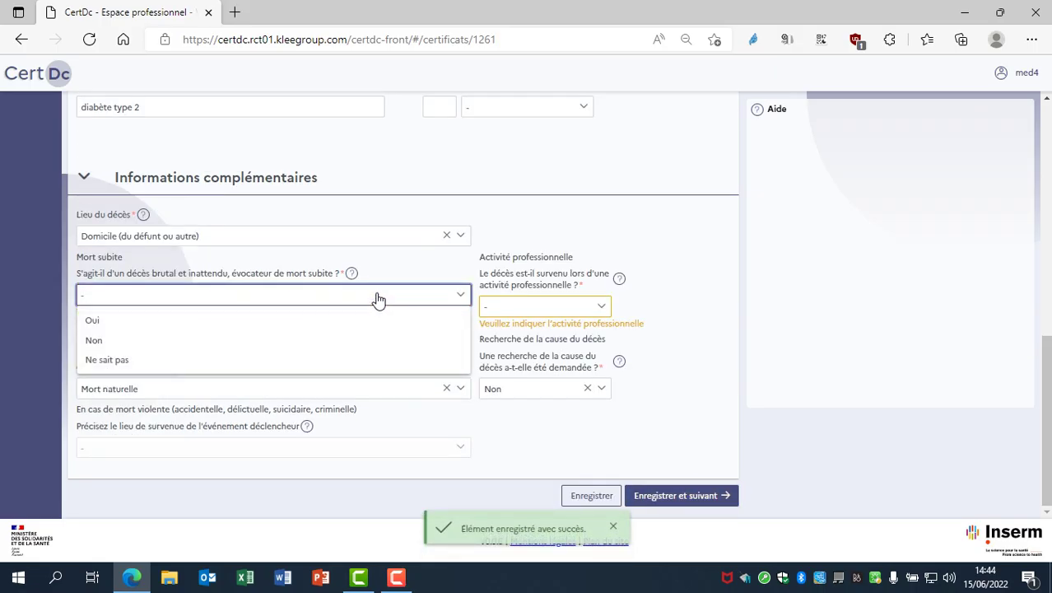
{"action": "left_click", "coordinate": [148, 340]}
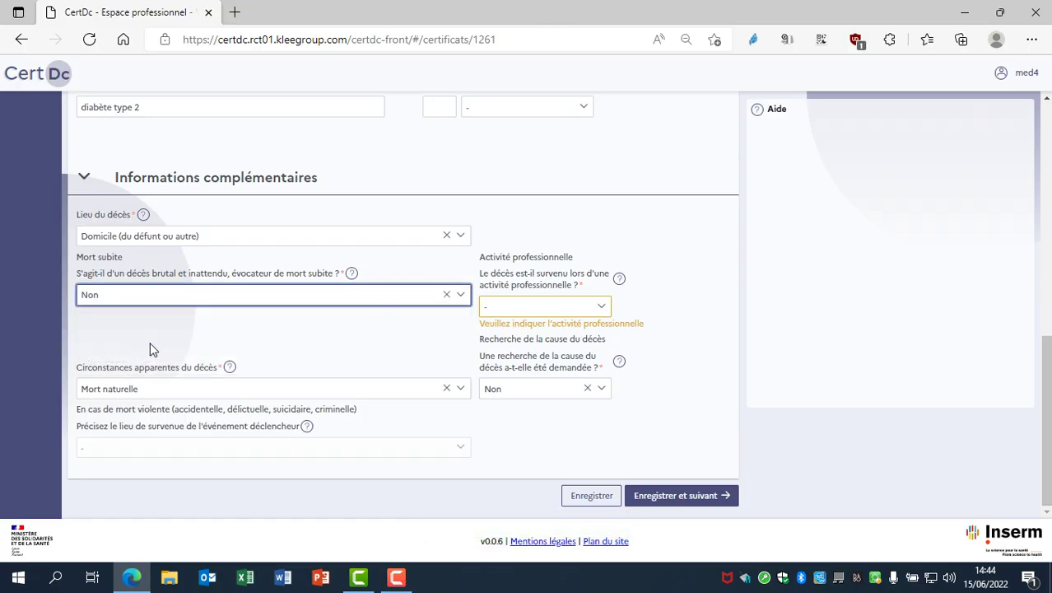
{"action": "left_click", "coordinate": [579, 313]}
{"action": "left_click", "coordinate": [542, 350]}
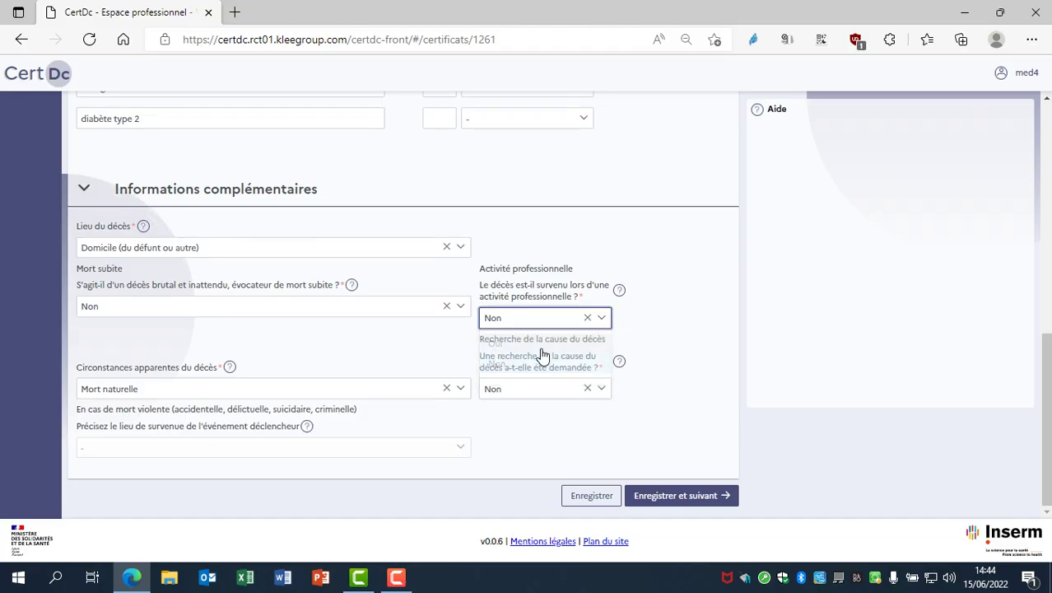
{"action": "left_click", "coordinate": [672, 498]}
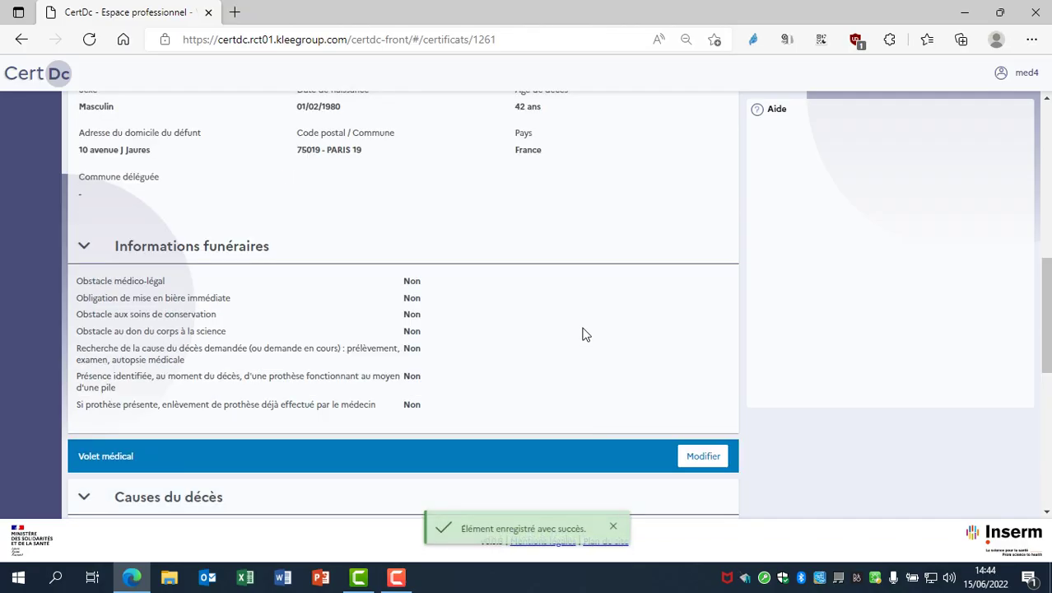
Sign the certificate, dismiss the confirmation, and view it as Validé in the Certificats list
{"action": "scroll", "coordinate": [584, 352], "scroll_direction": "down", "scroll_amount": 4}
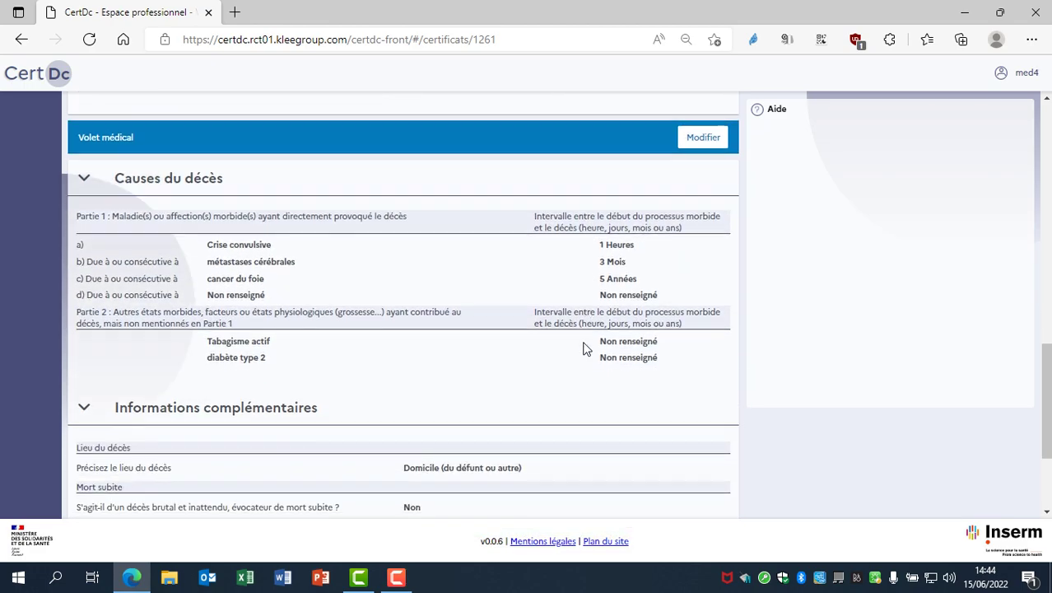
{"action": "scroll", "coordinate": [584, 350], "scroll_direction": "down", "scroll_amount": 2}
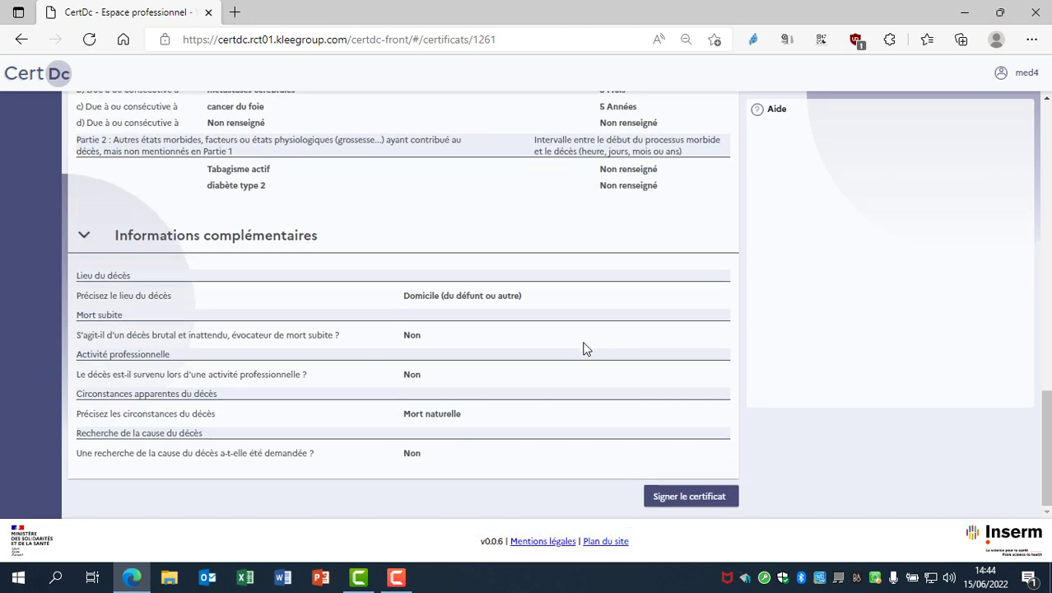
{"action": "left_click", "coordinate": [687, 499]}
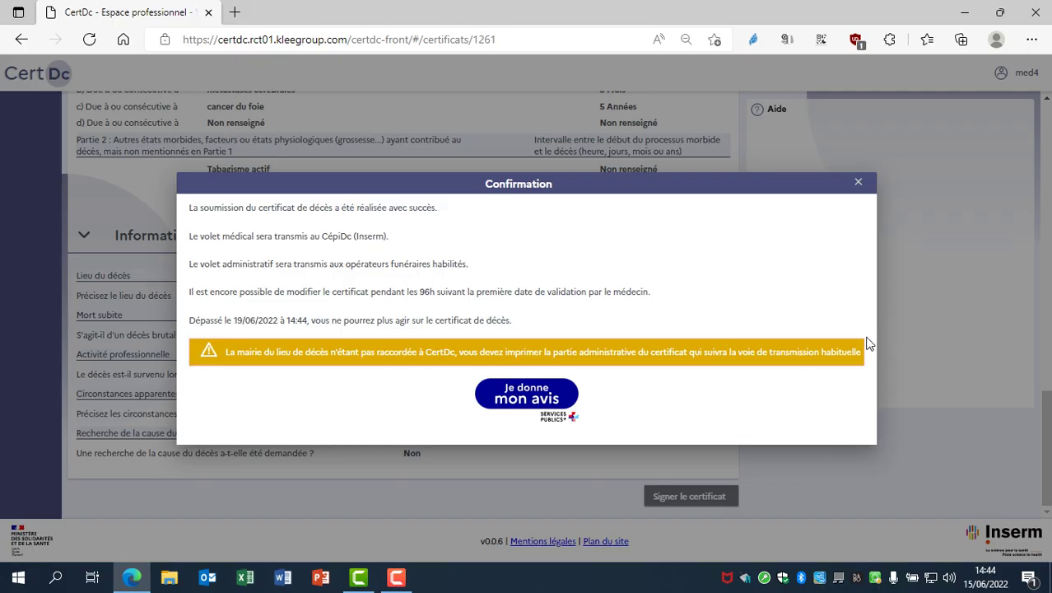
{"action": "left_click", "coordinate": [858, 191]}
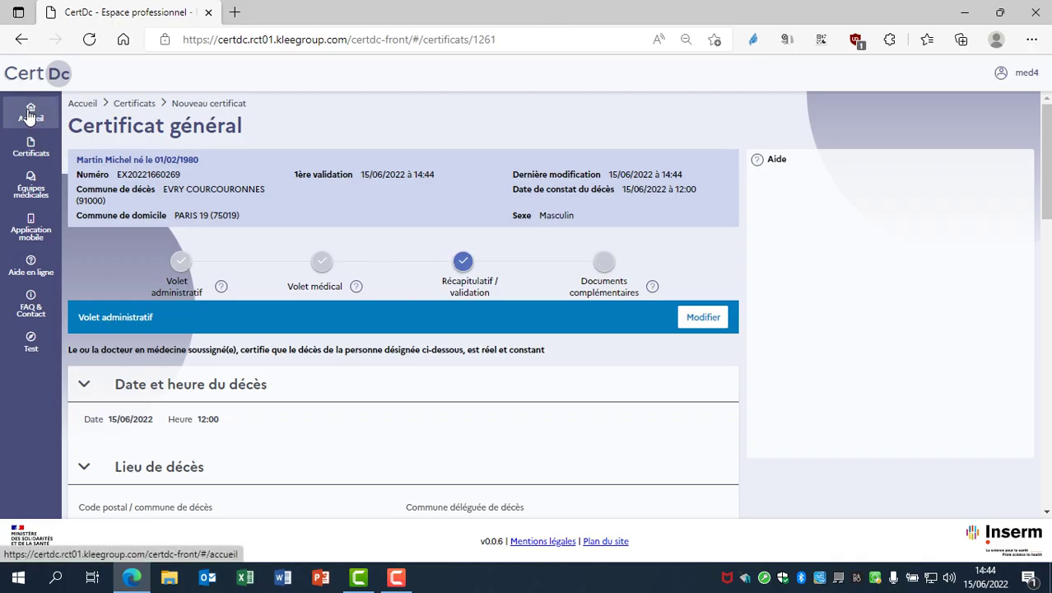
{"action": "left_click", "coordinate": [30, 147]}
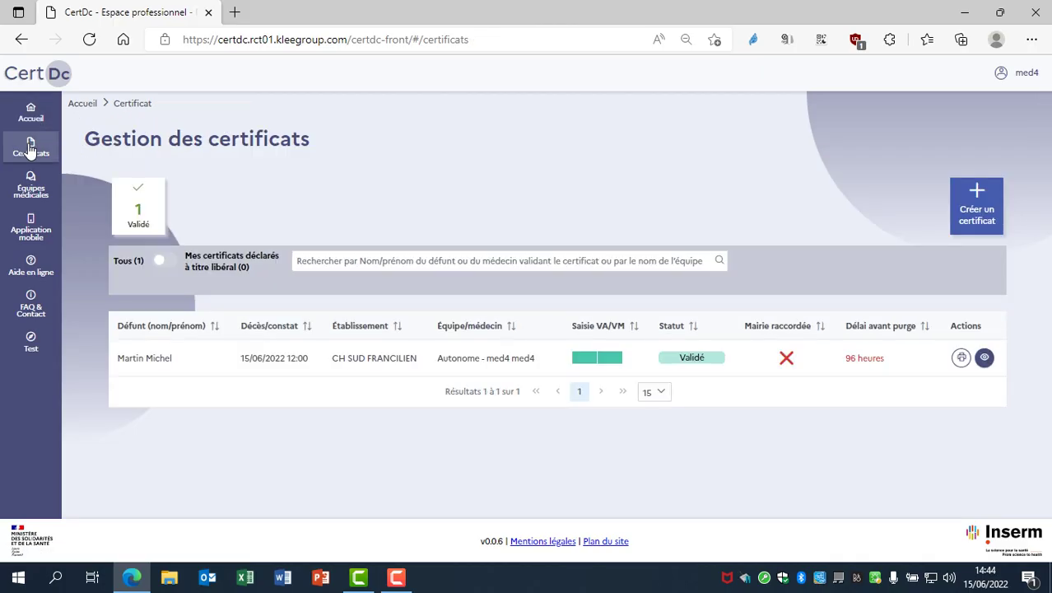